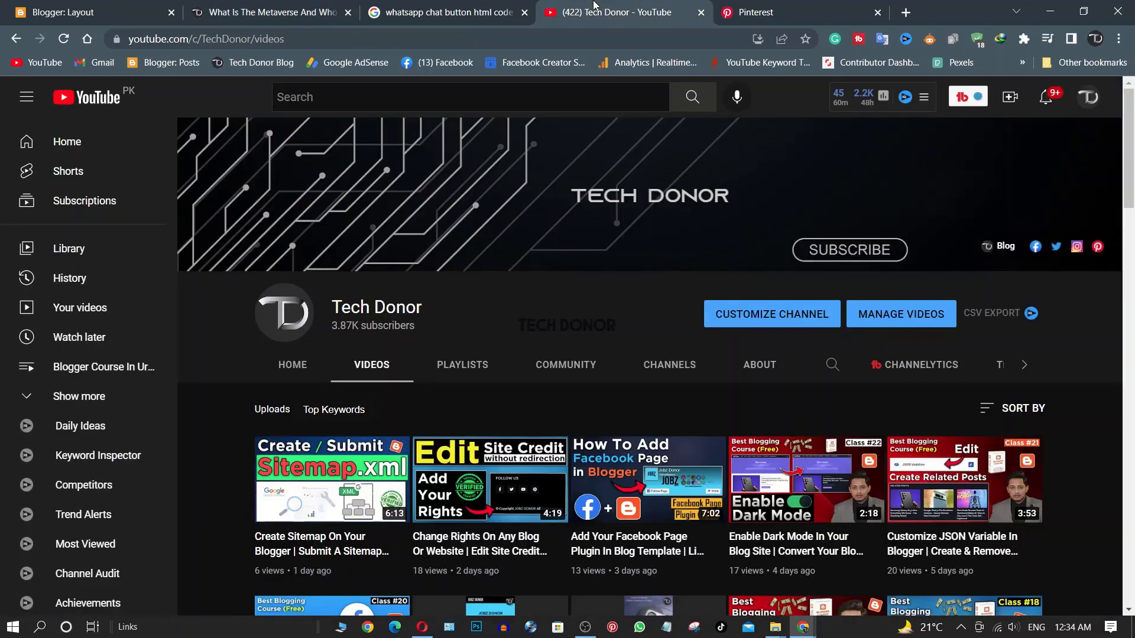
# - Look through the Tech Donor channel's uploaded Blogger course videos on YouTube
pyautogui.scroll(-2, 1056, 332)
pyautogui.scroll(-1, 1057, 332)
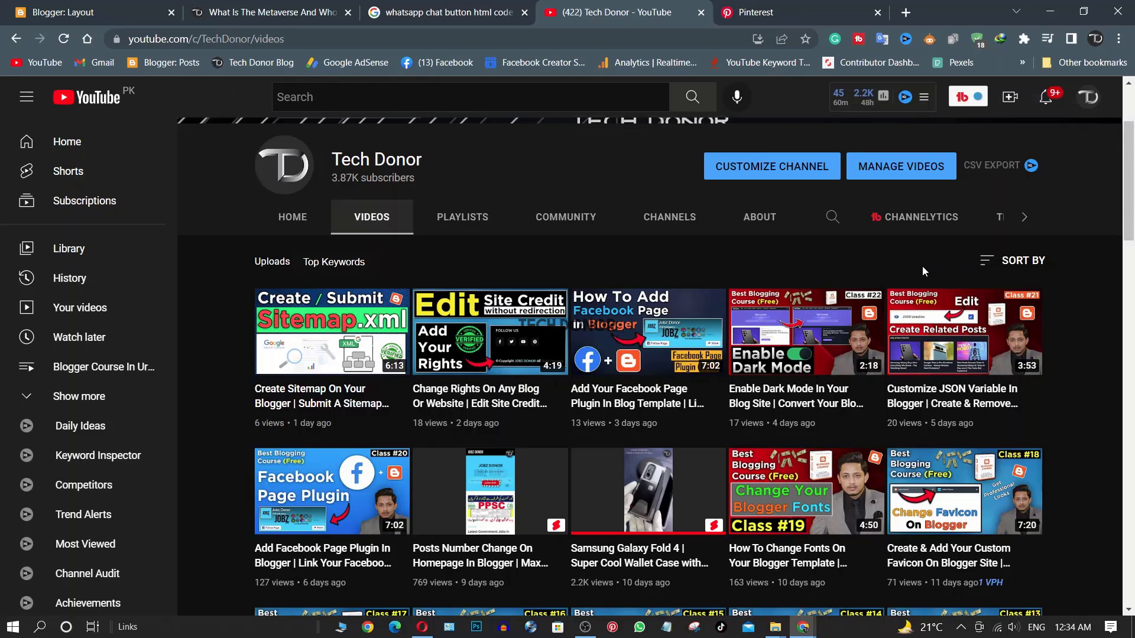
pyautogui.scroll(-3, 172, 318)
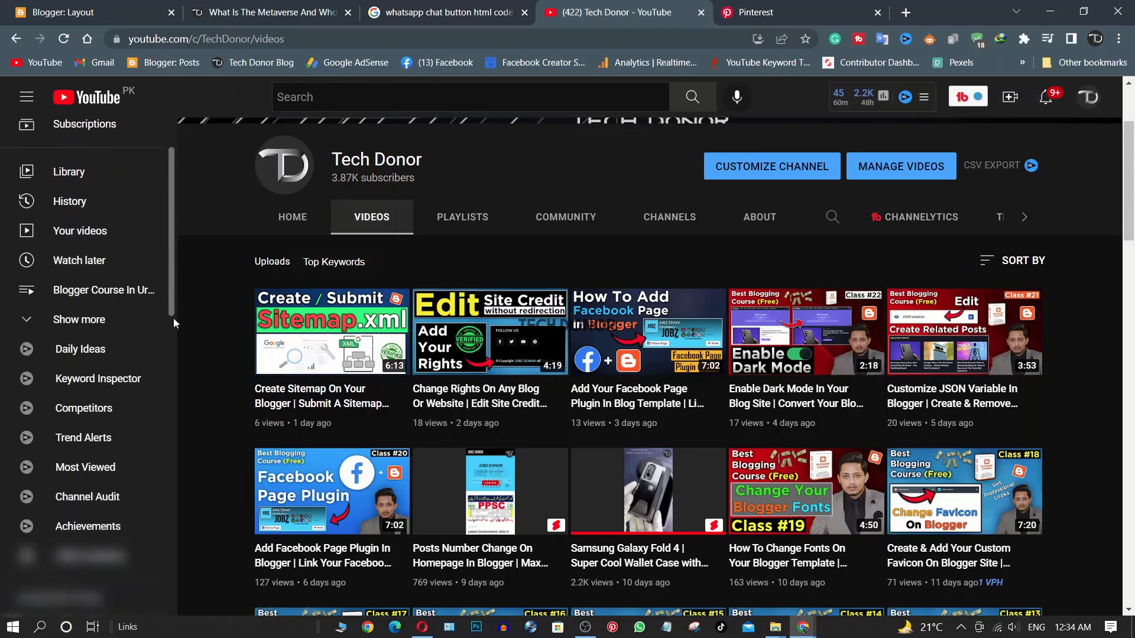
pyautogui.scroll(-1, 249, 338)
pyautogui.scroll(-2, 248, 338)
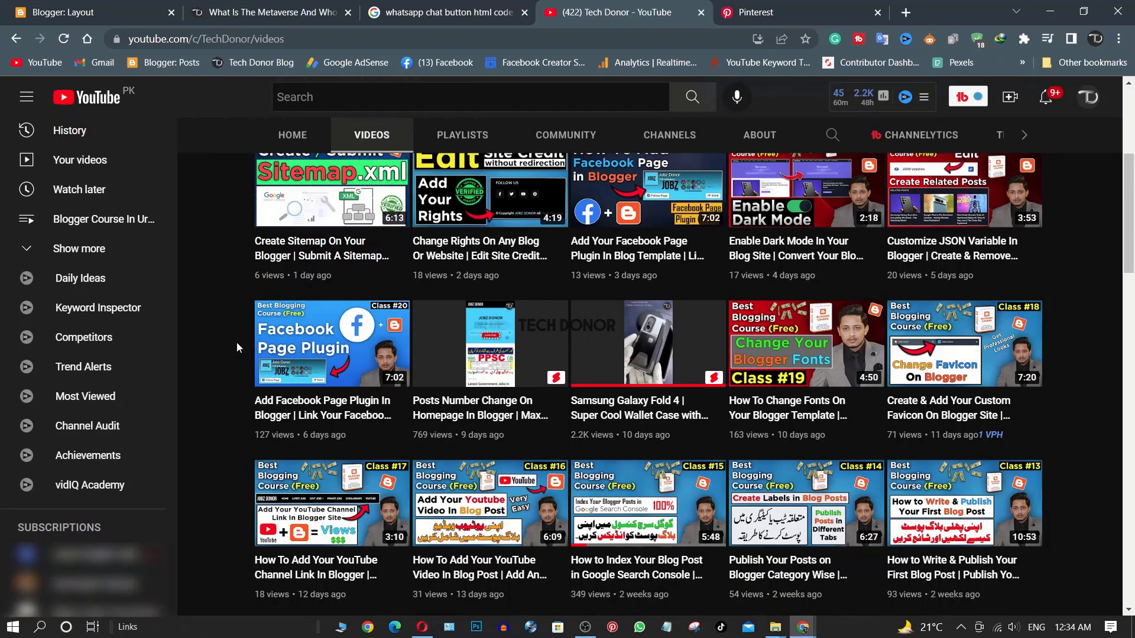
pyautogui.scroll(-4, 236, 349)
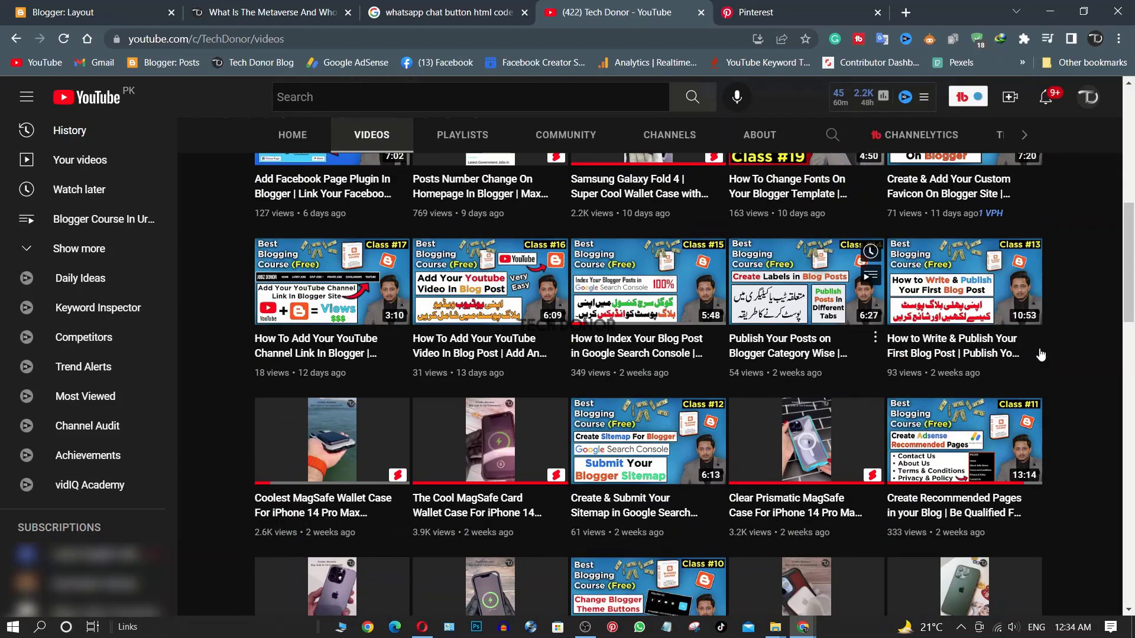
pyautogui.scroll(-11, 1062, 321)
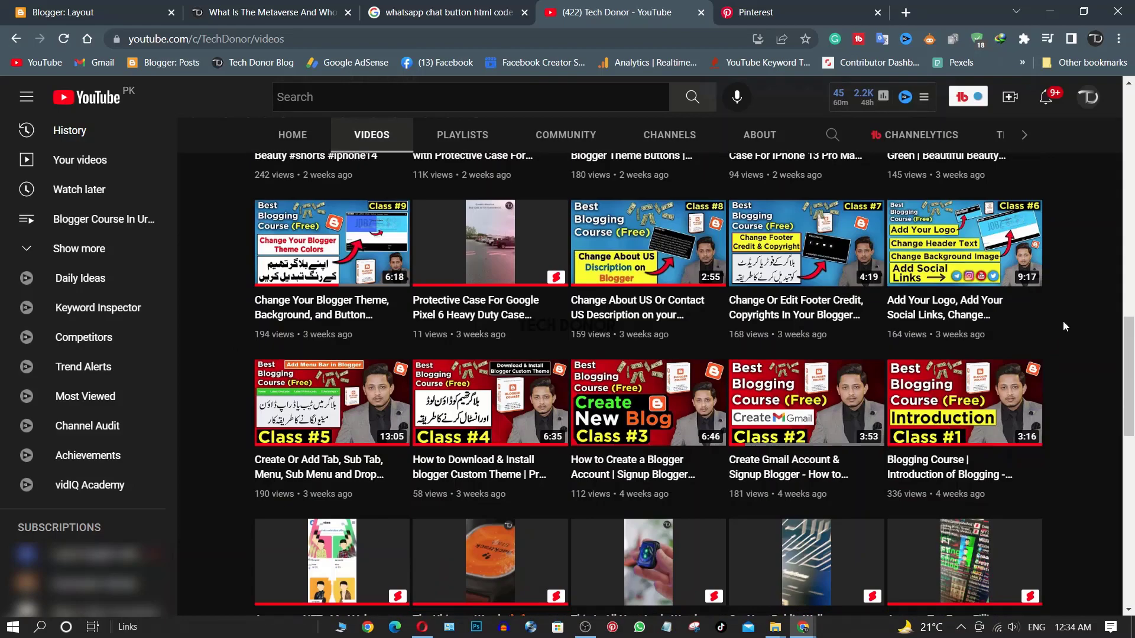
pyautogui.scroll(20, 1062, 322)
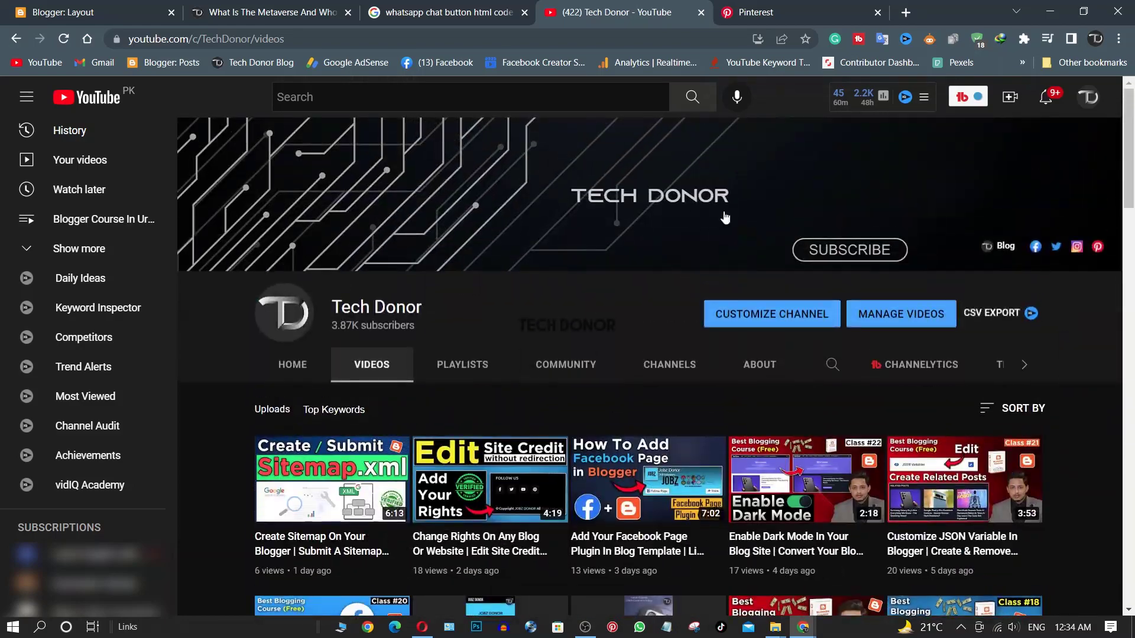
# - Remove the blog sidebar's HTML/JavaScript gadget containing the WhatsApp chat script, and reload the Metaverse blog post
pyautogui.click(260, 7)
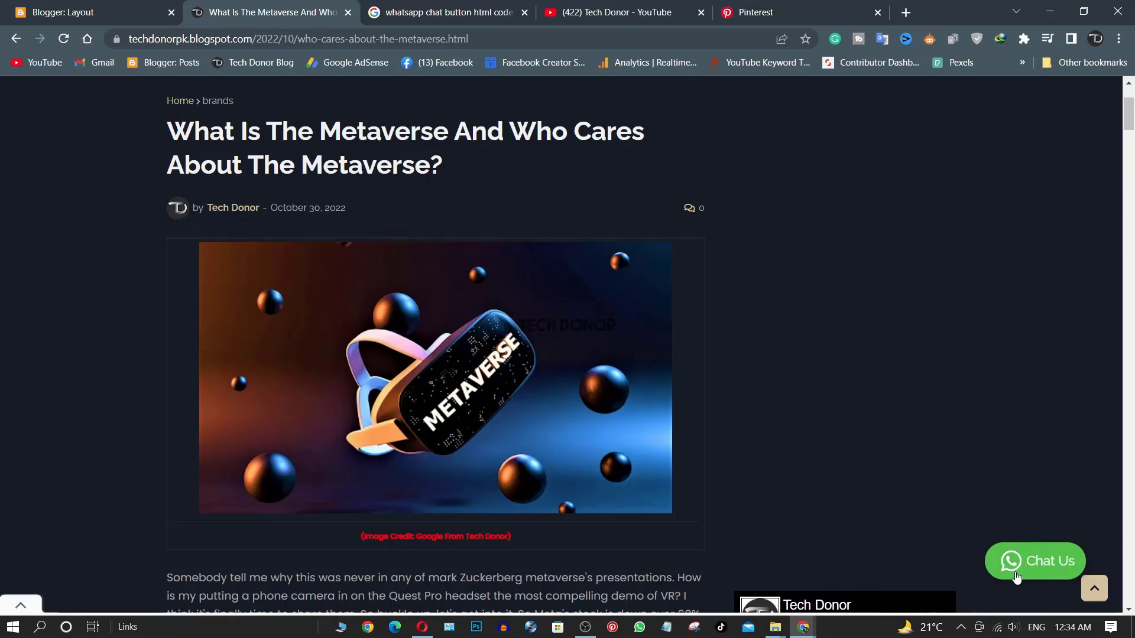
pyautogui.click(111, 16)
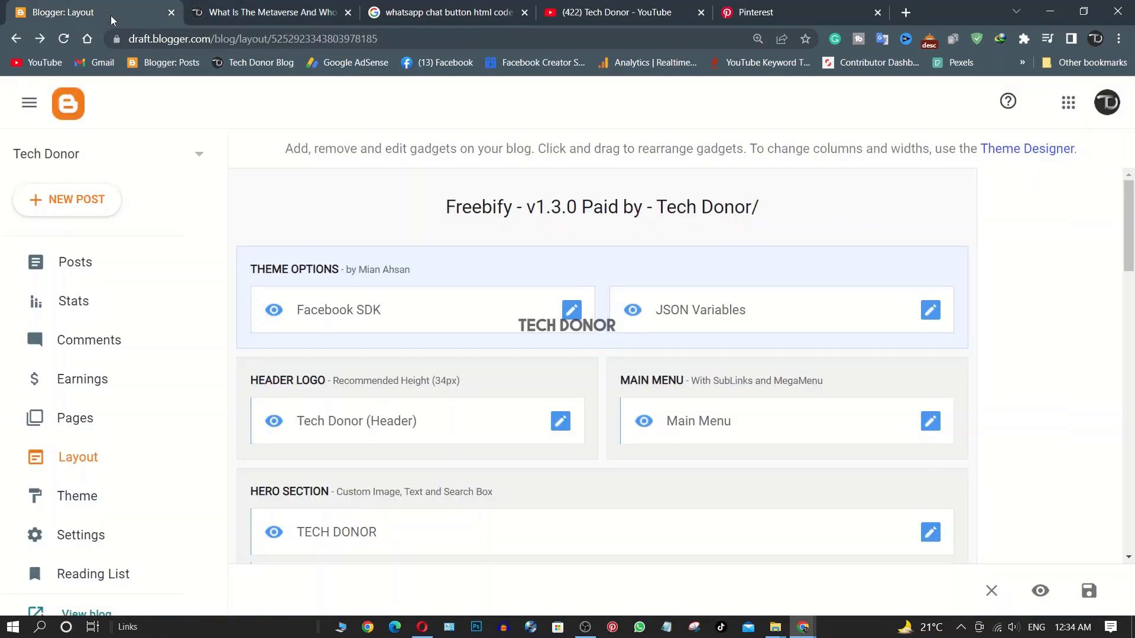
pyautogui.scroll(-2, 864, 329)
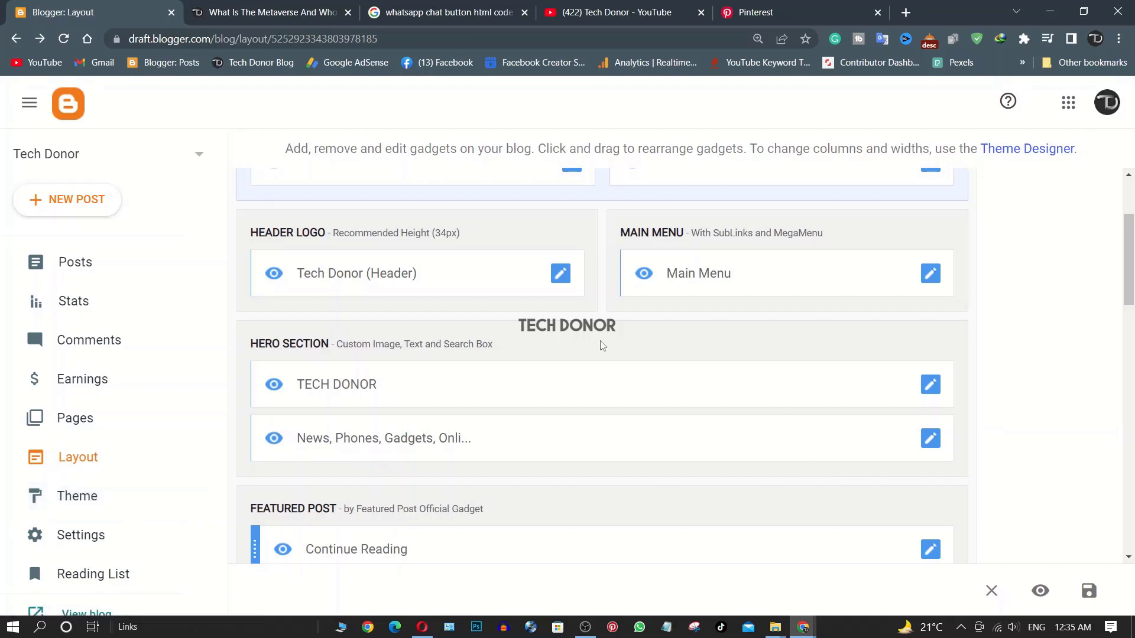
pyautogui.scroll(-4, 606, 345)
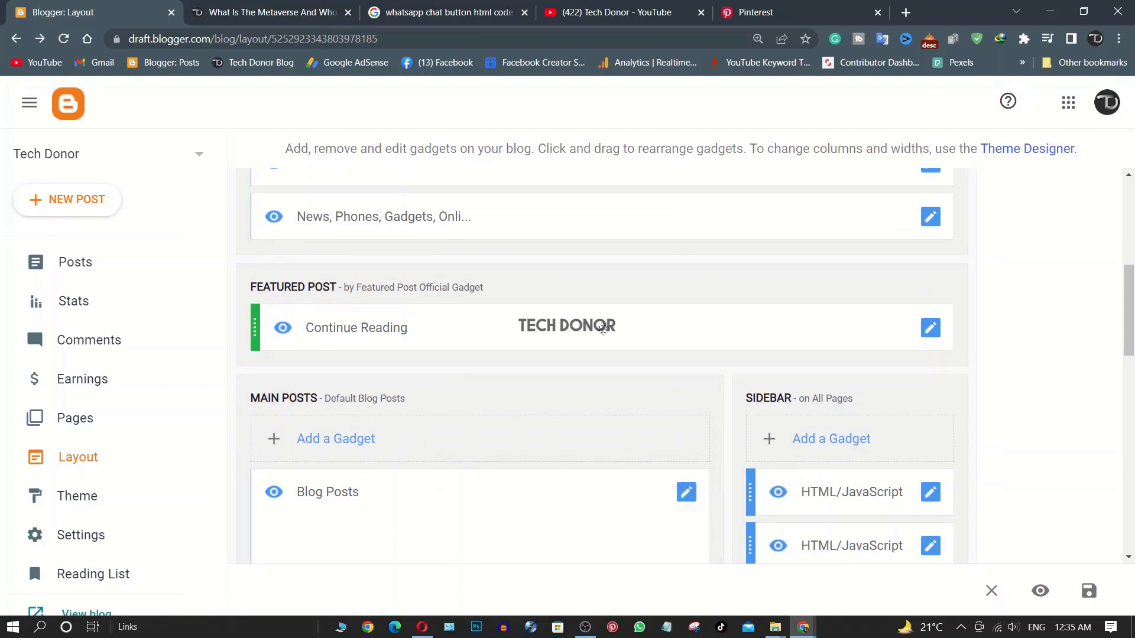
pyautogui.scroll(-3, 603, 328)
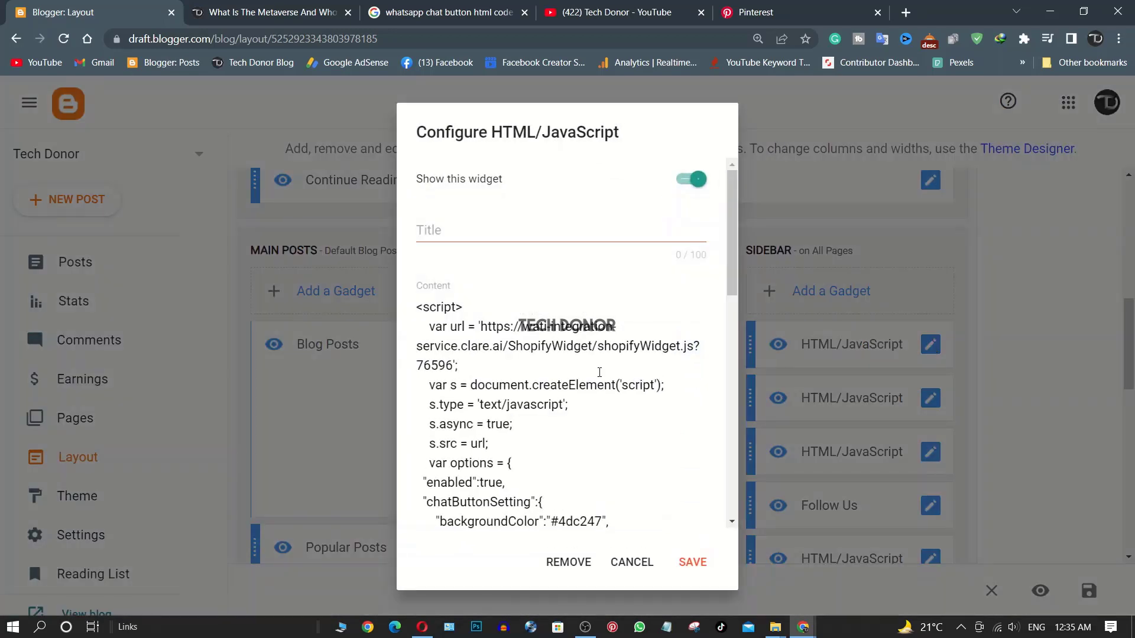
pyautogui.click(573, 563)
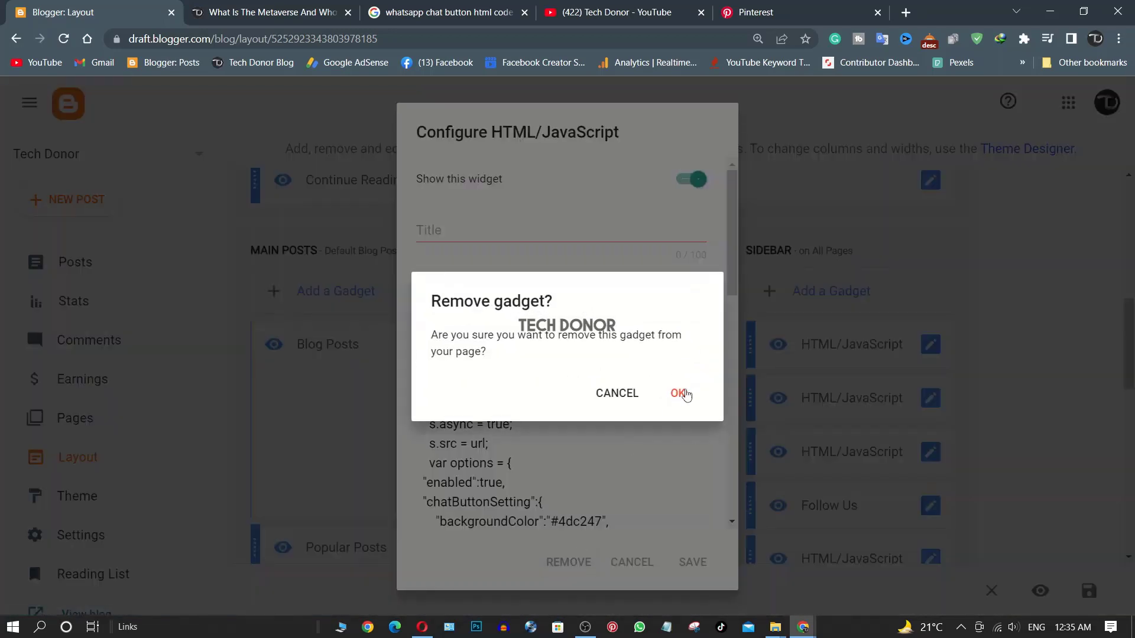
pyautogui.click(681, 393)
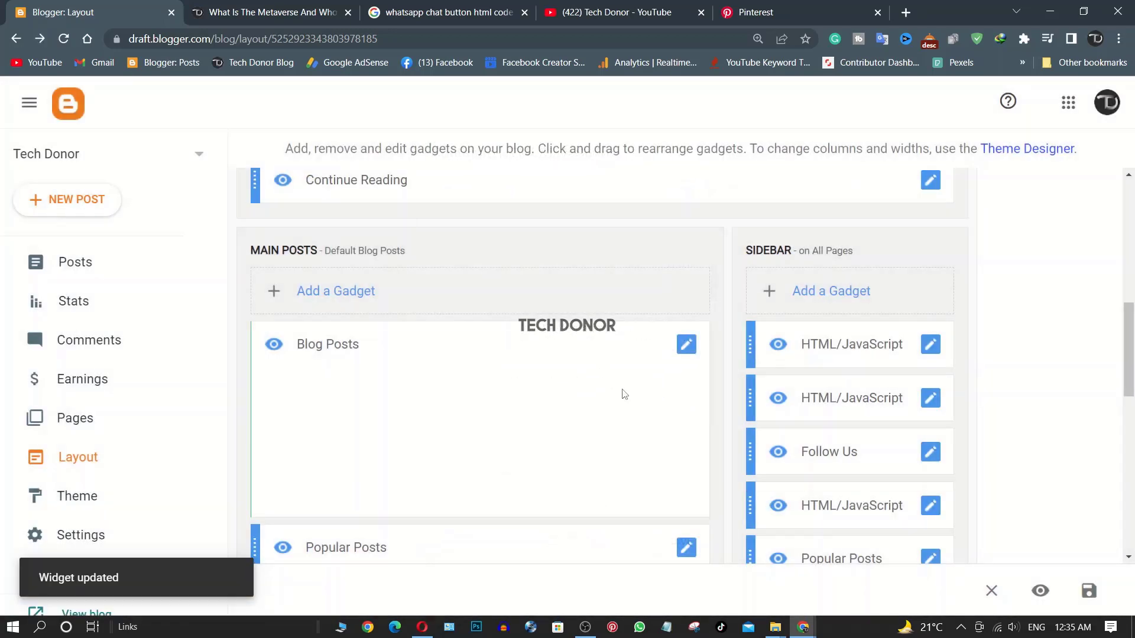
pyautogui.click(304, 14)
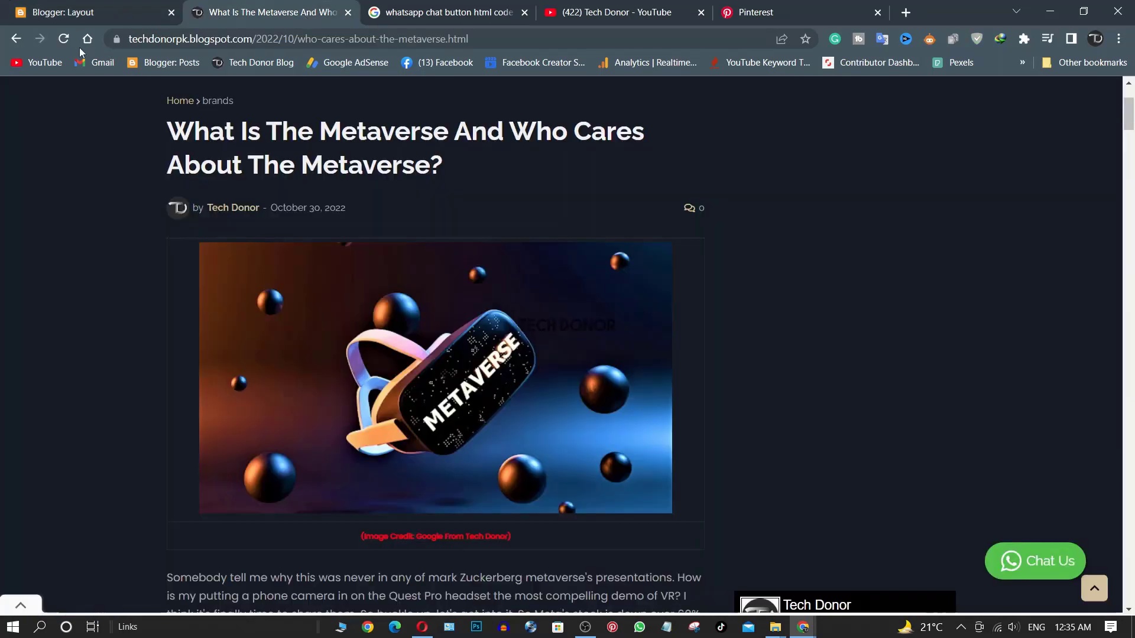
pyautogui.click(64, 38)
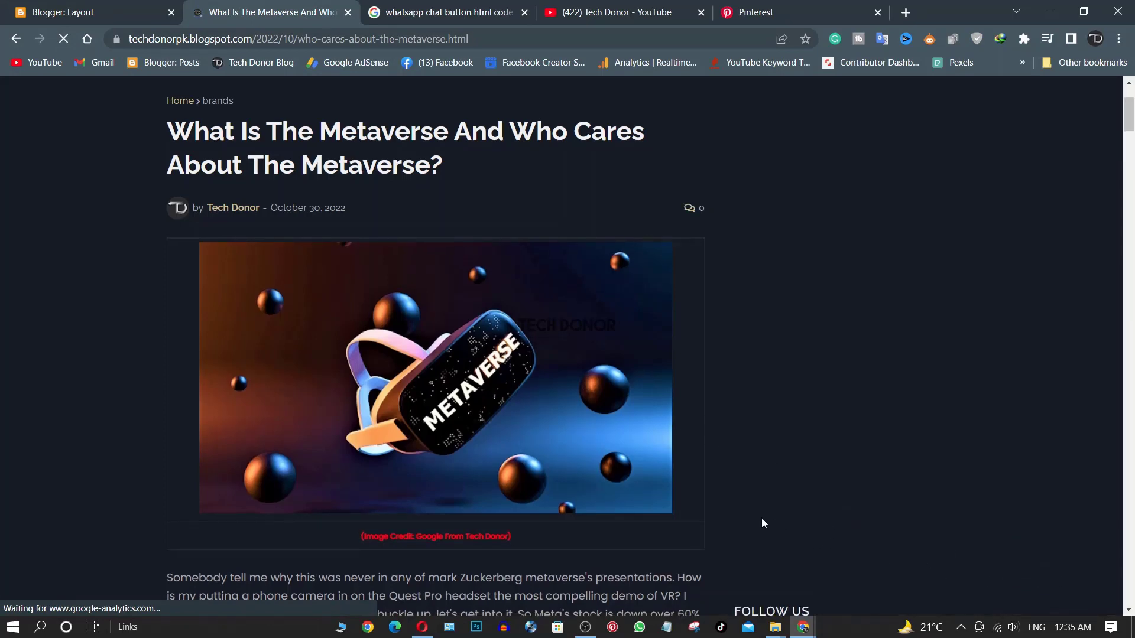
# - Open WATI's WhatsApp chat button generator from the Google results and examine the header and greeting of its sample chat popup
pyautogui.click(418, 10)
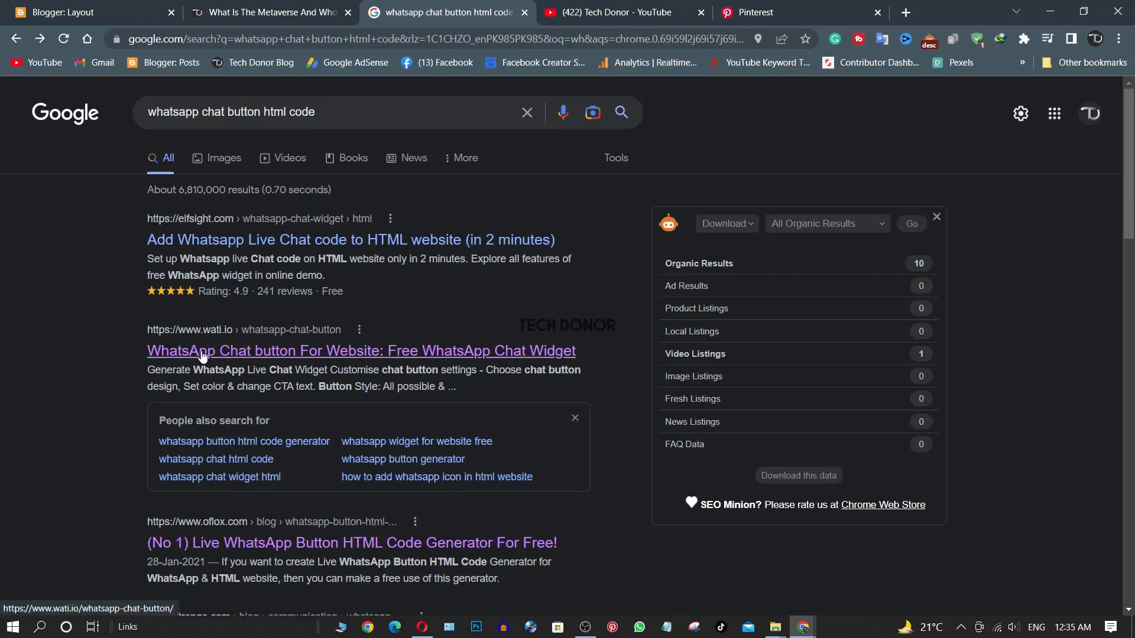
pyautogui.click(298, 353)
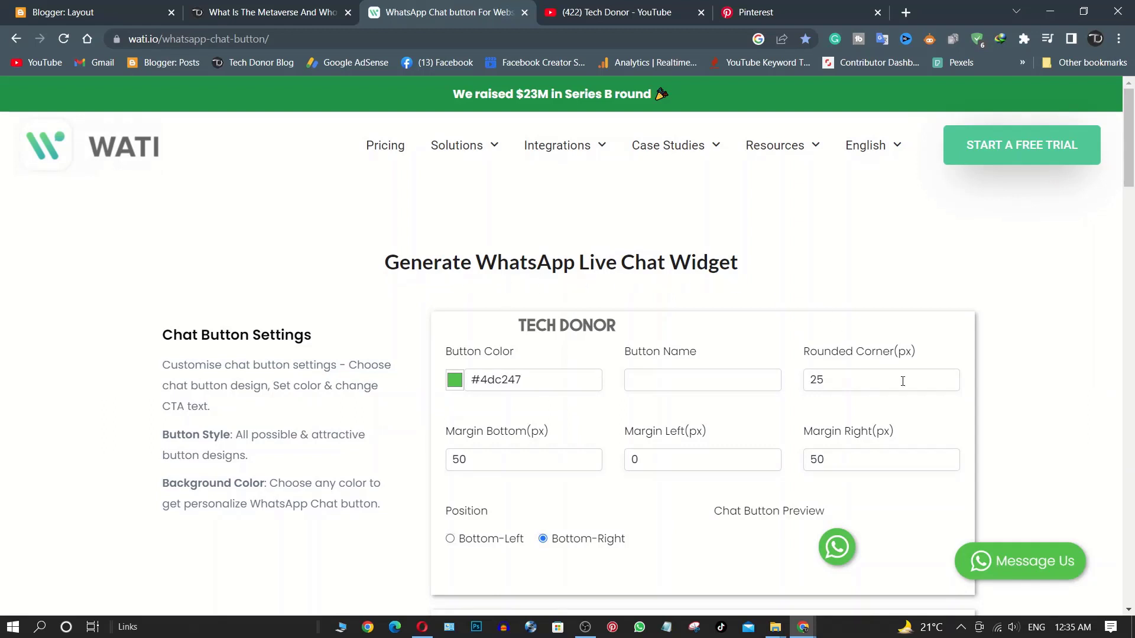
pyautogui.click(1017, 571)
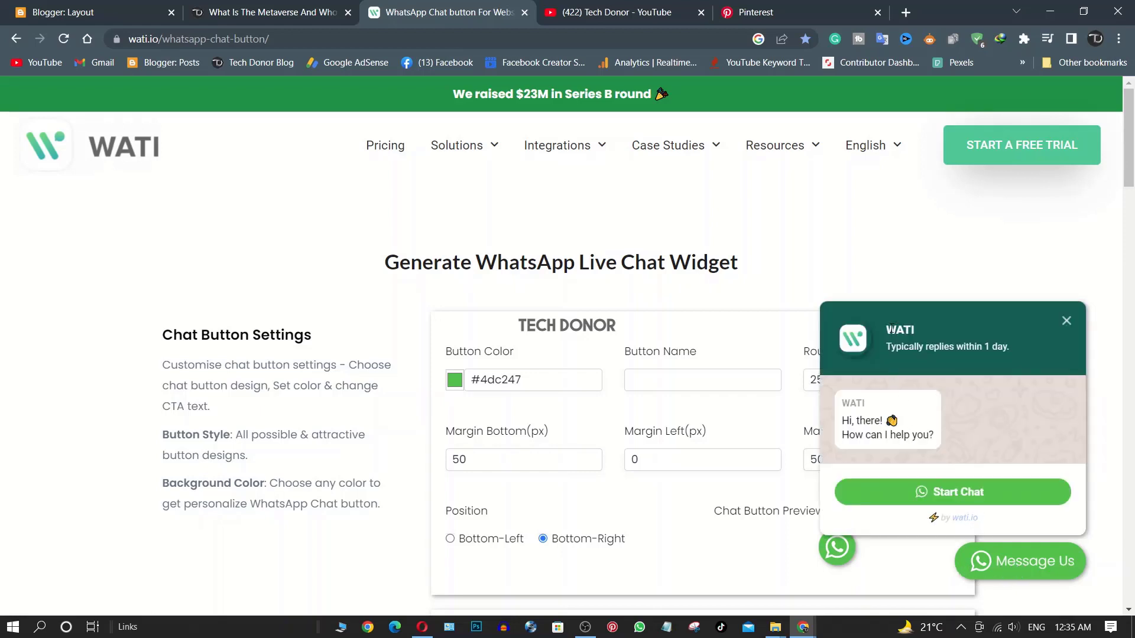
pyautogui.moveTo(889, 329); pyautogui.dragTo(1029, 347)
pyautogui.click(1029, 346)
pyautogui.moveTo(840, 401); pyautogui.dragTo(936, 438)
pyautogui.click(938, 440)
pyautogui.click(1066, 320)
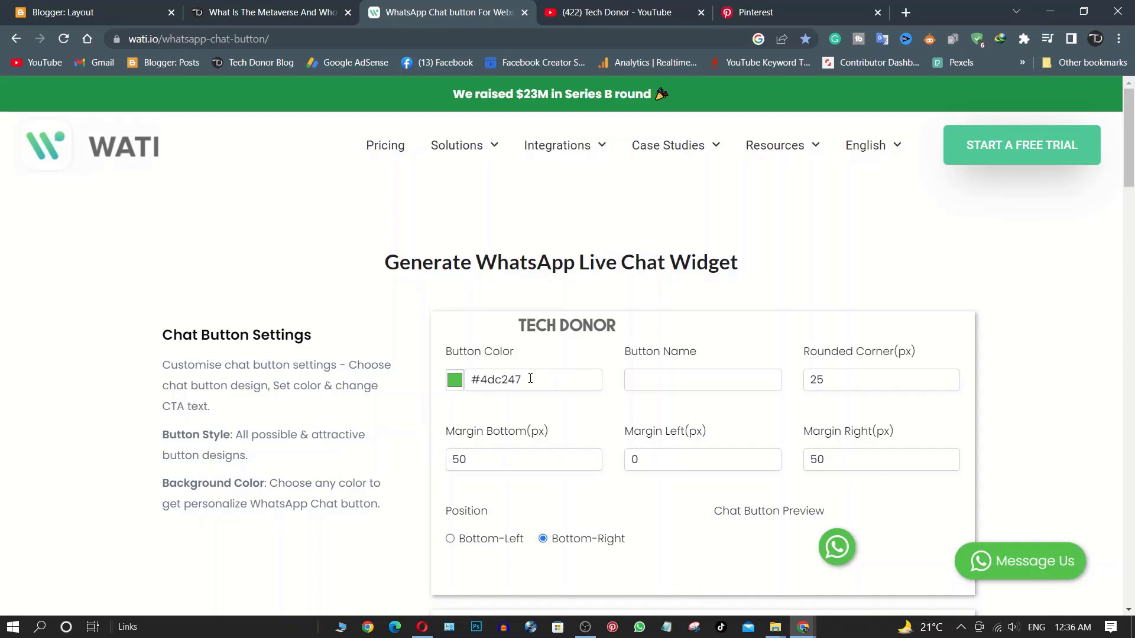
# - Look over the chat button's color, name and position options, trying Bottom-Left and keeping Bottom-Right
pyautogui.moveTo(519, 379); pyautogui.dragTo(481, 388)
pyautogui.click(455, 382)
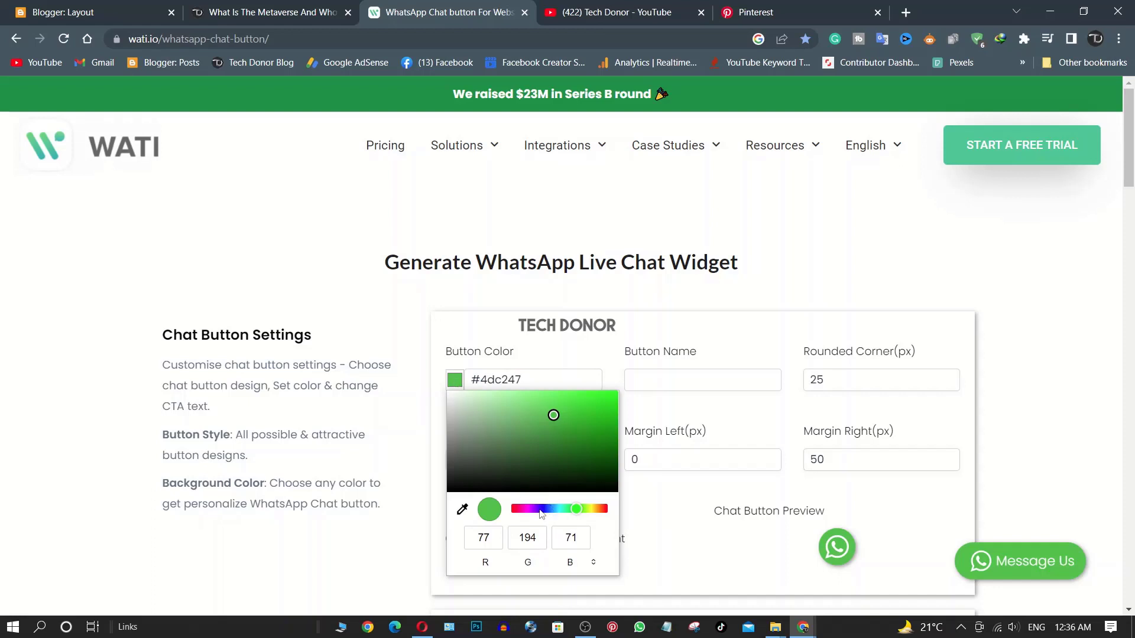
pyautogui.click(667, 402)
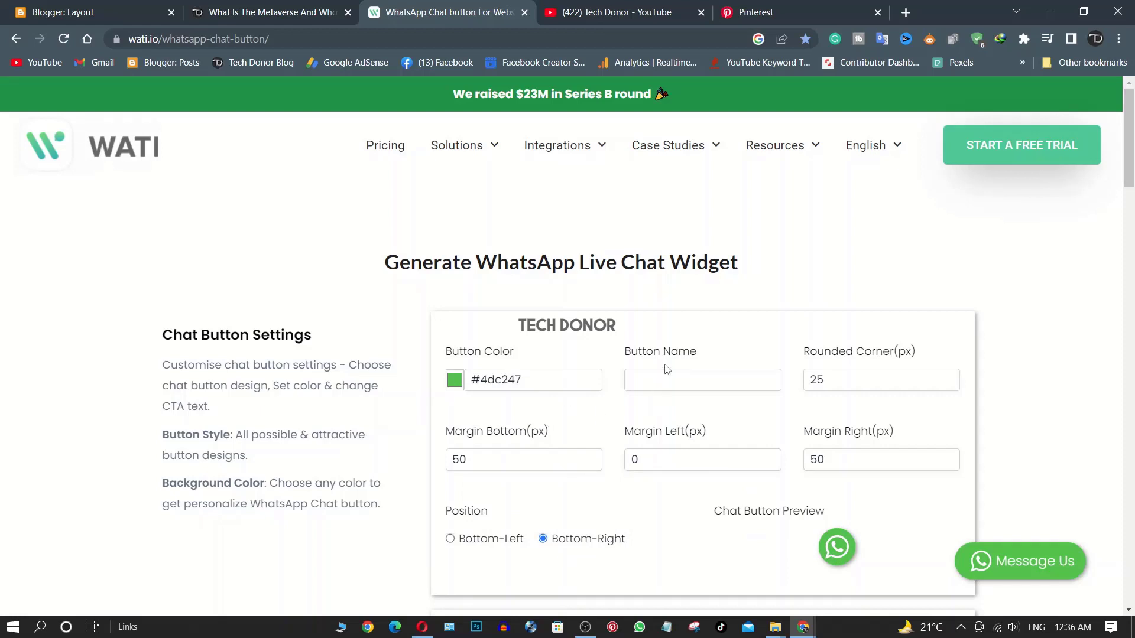
pyautogui.click(646, 382)
pyautogui.scroll(-6, 509, 463)
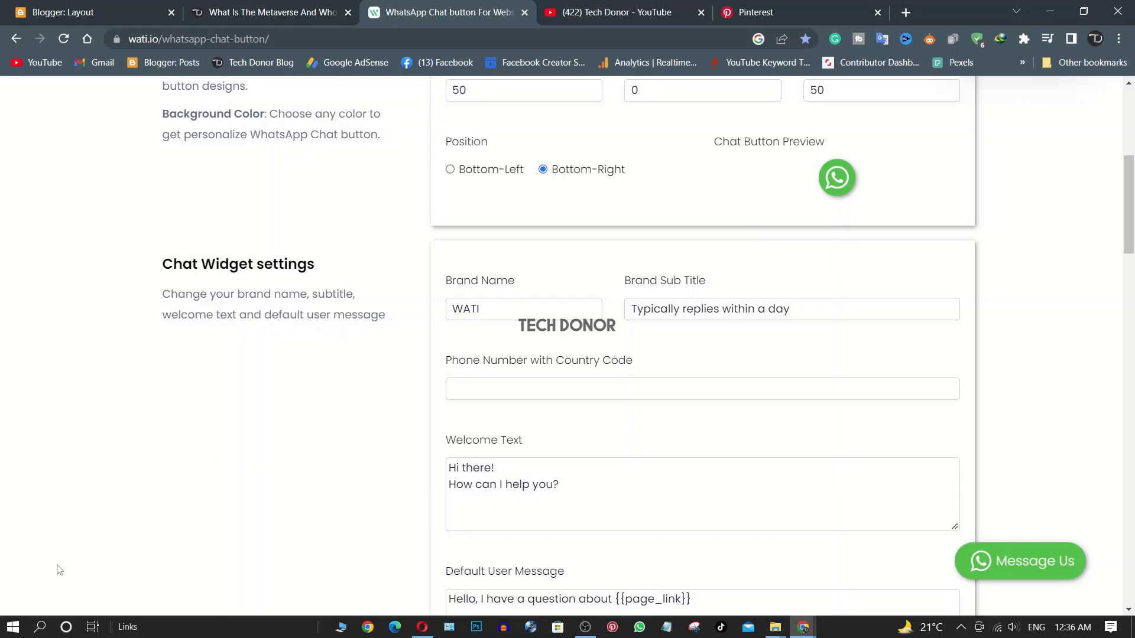
pyautogui.click(450, 171)
pyautogui.click(548, 173)
pyautogui.scroll(-1, 622, 190)
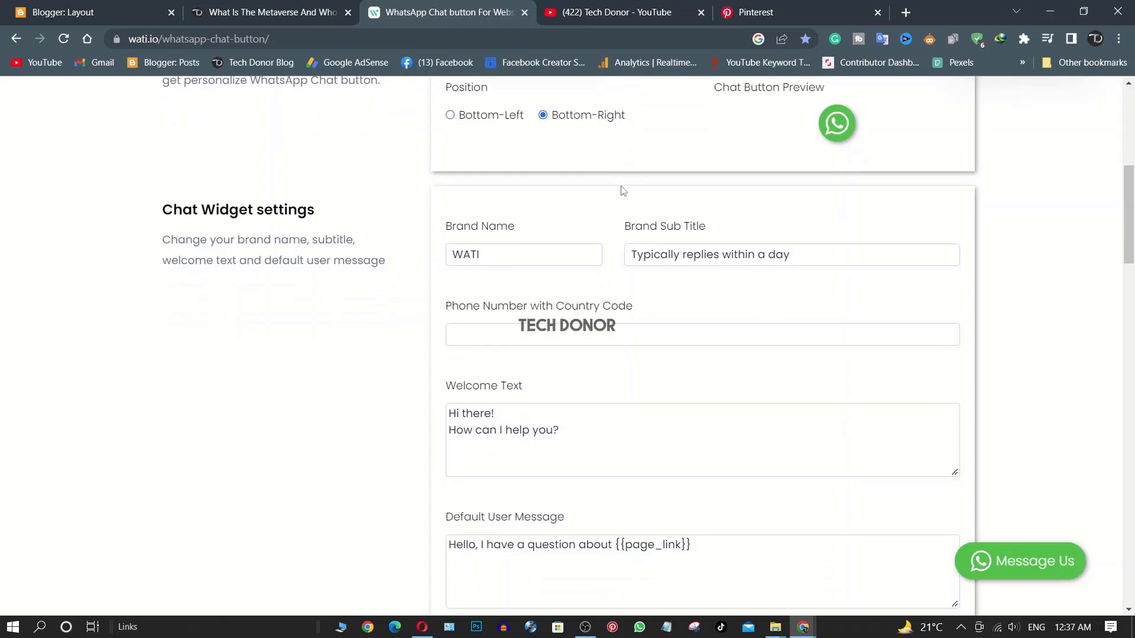
# - Set the chat widget's brand name to "Tech Donor" and check it in the widget preview
pyautogui.scroll(-2, 623, 190)
pyautogui.click(482, 152)
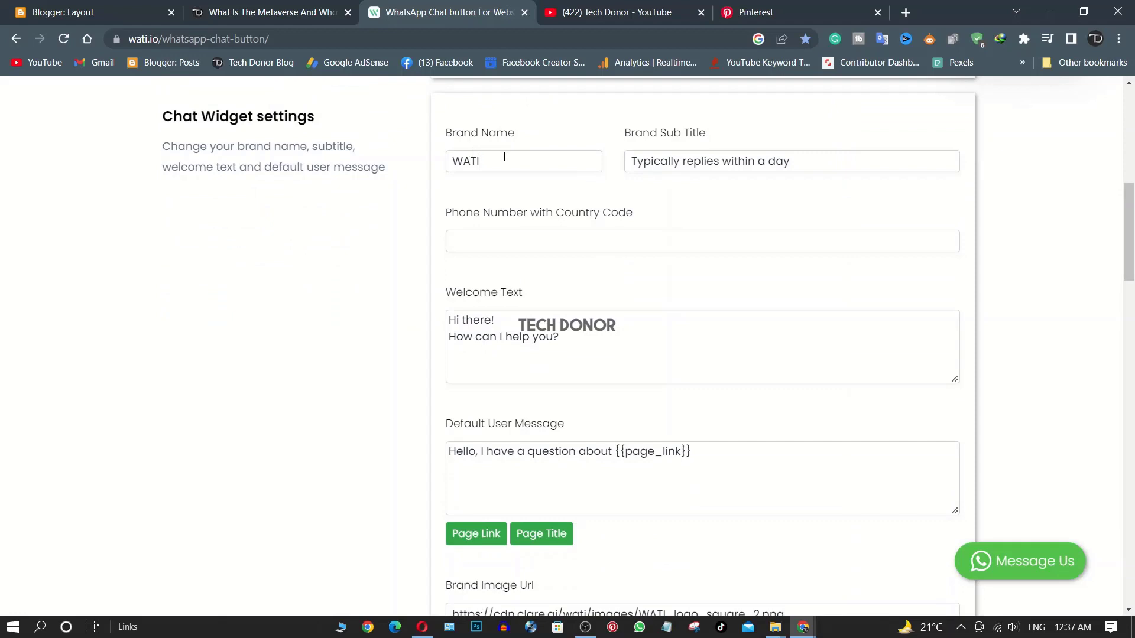
pyautogui.doubleClick(504, 157)
pyautogui.write('Tech Donor')
pyautogui.moveTo(525, 160); pyautogui.dragTo(454, 162)
pyautogui.click(523, 166)
pyautogui.scroll(-7, 773, 170)
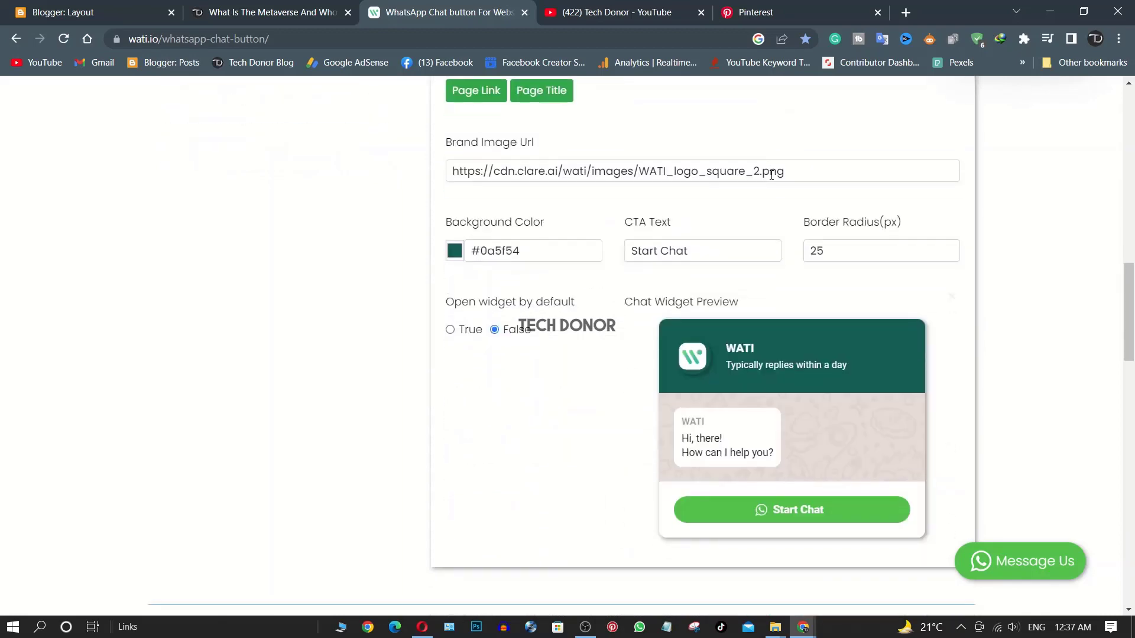
pyautogui.moveTo(726, 365); pyautogui.dragTo(851, 376)
pyautogui.click(851, 372)
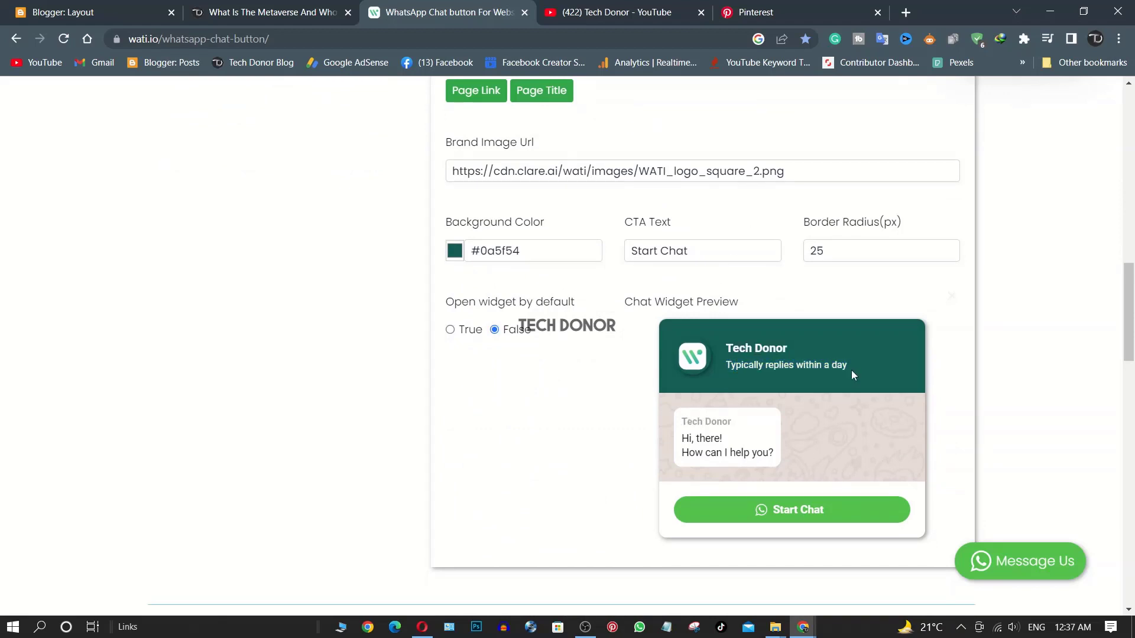
pyautogui.moveTo(726, 349); pyautogui.dragTo(794, 347)
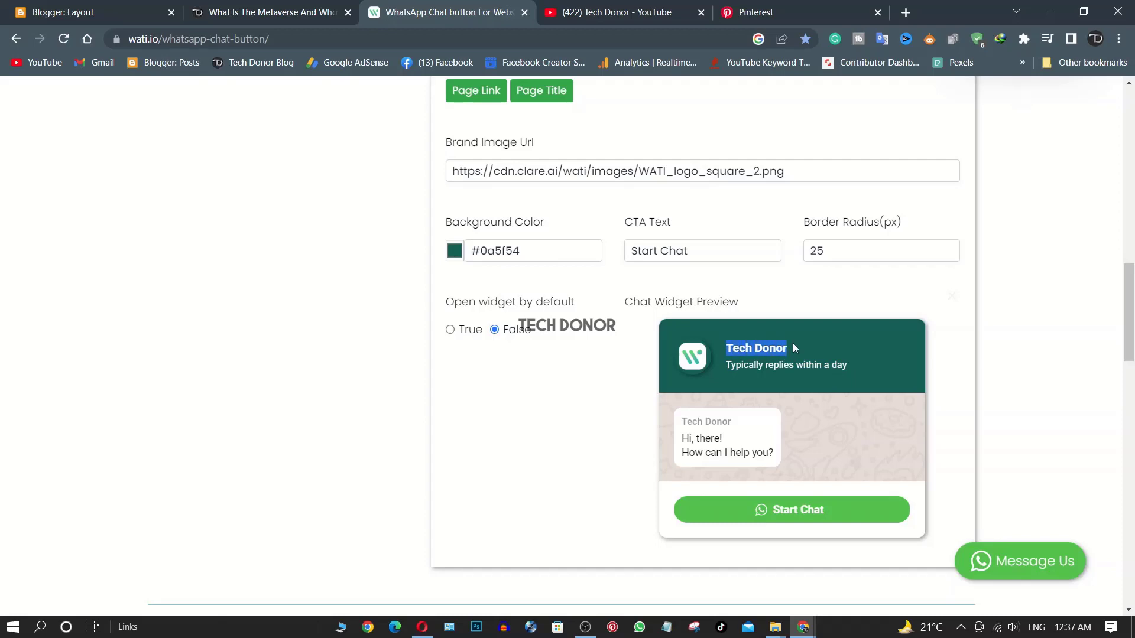
pyautogui.click(784, 357)
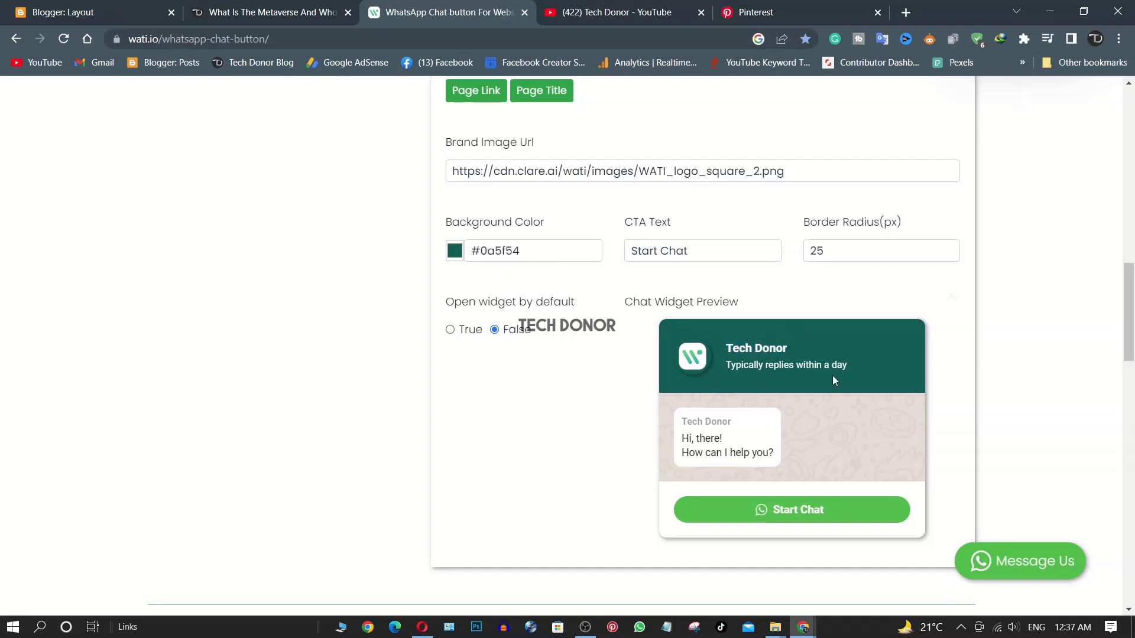
# - Set the chat widget's brand subtitle to "Let's Chat!!!" and check it in the widget preview
pyautogui.scroll(8, 832, 374)
pyautogui.moveTo(806, 317); pyautogui.dragTo(605, 319)
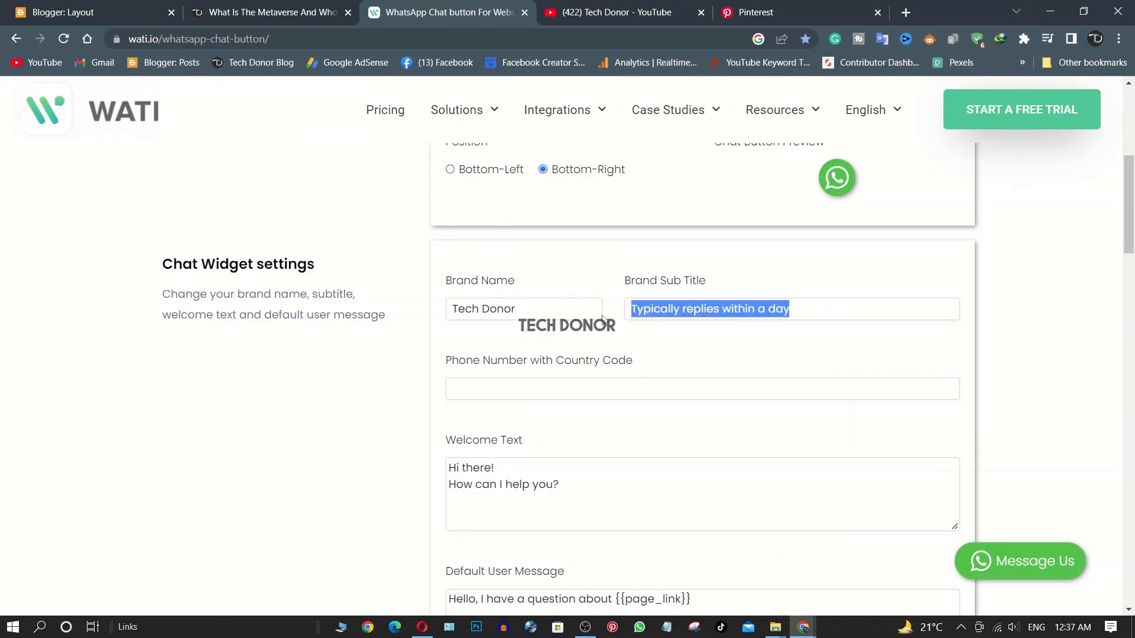
pyautogui.write("et's Chat")
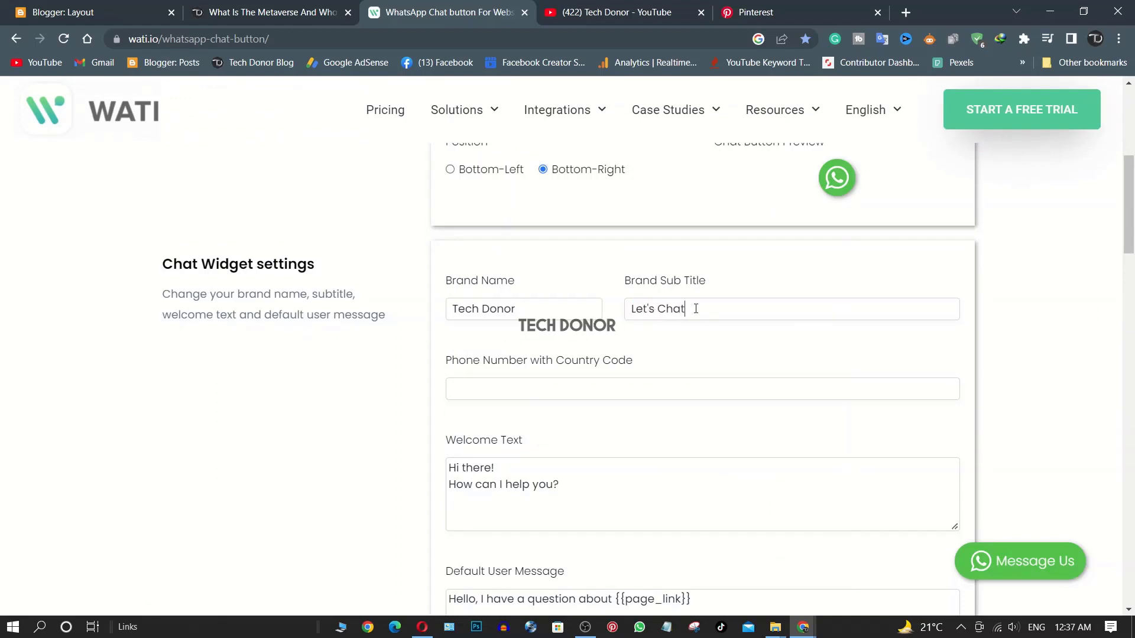
pyautogui.write('!!!')
pyautogui.scroll(-10, 786, 343)
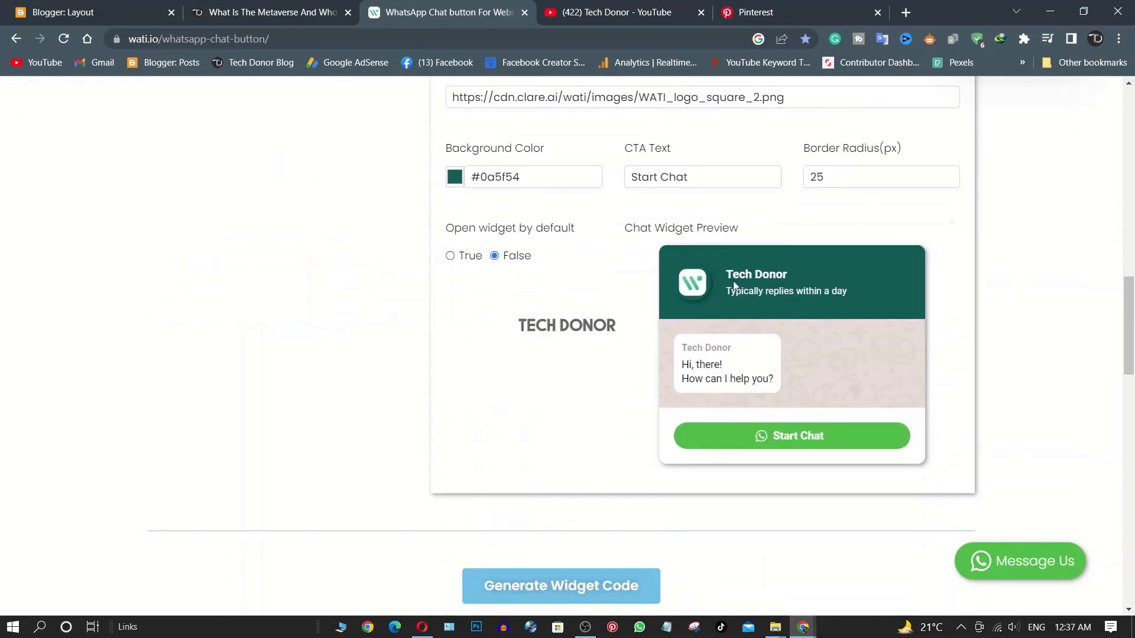
pyautogui.scroll(5, 733, 281)
pyautogui.click(747, 248)
pyautogui.scroll(-2, 777, 396)
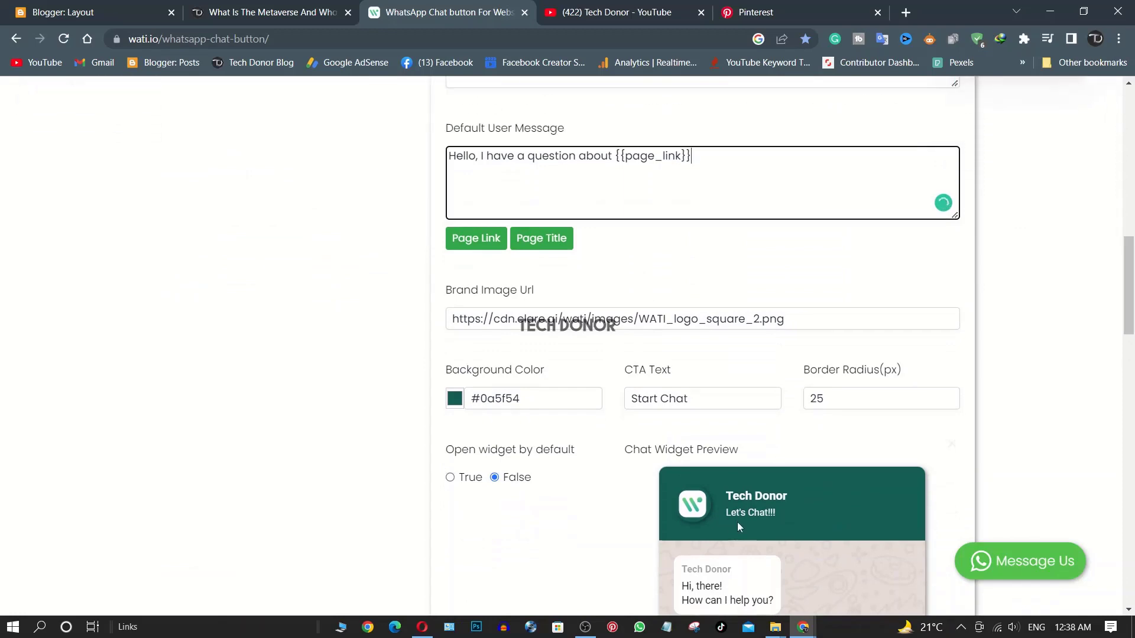
pyautogui.scroll(5, 777, 520)
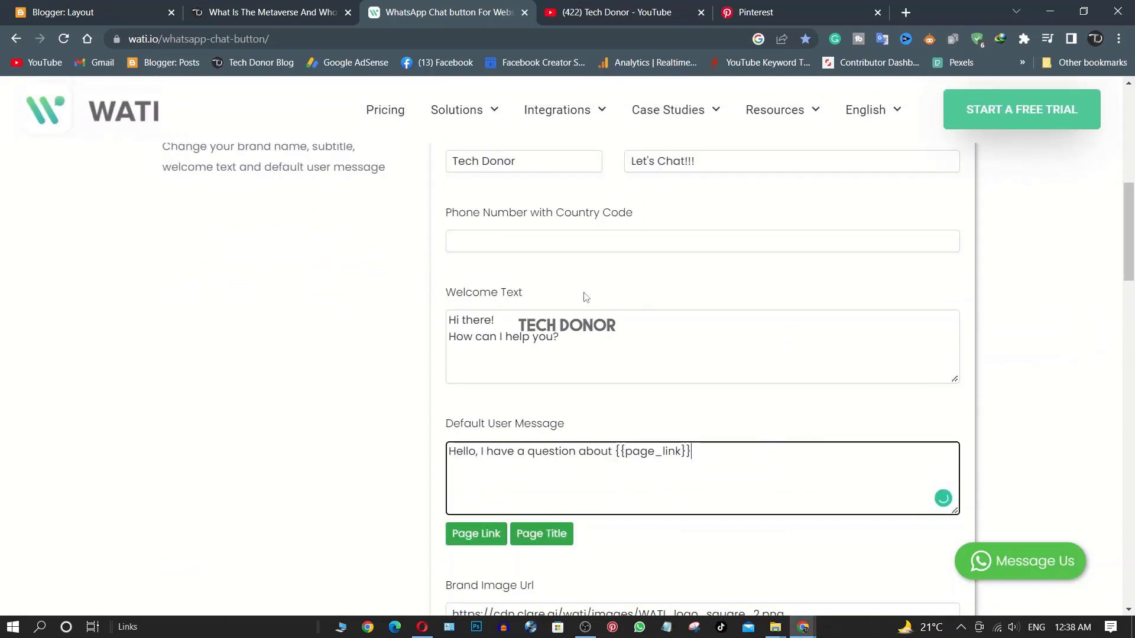
pyautogui.scroll(-5, 833, 488)
pyautogui.scroll(-5, 833, 487)
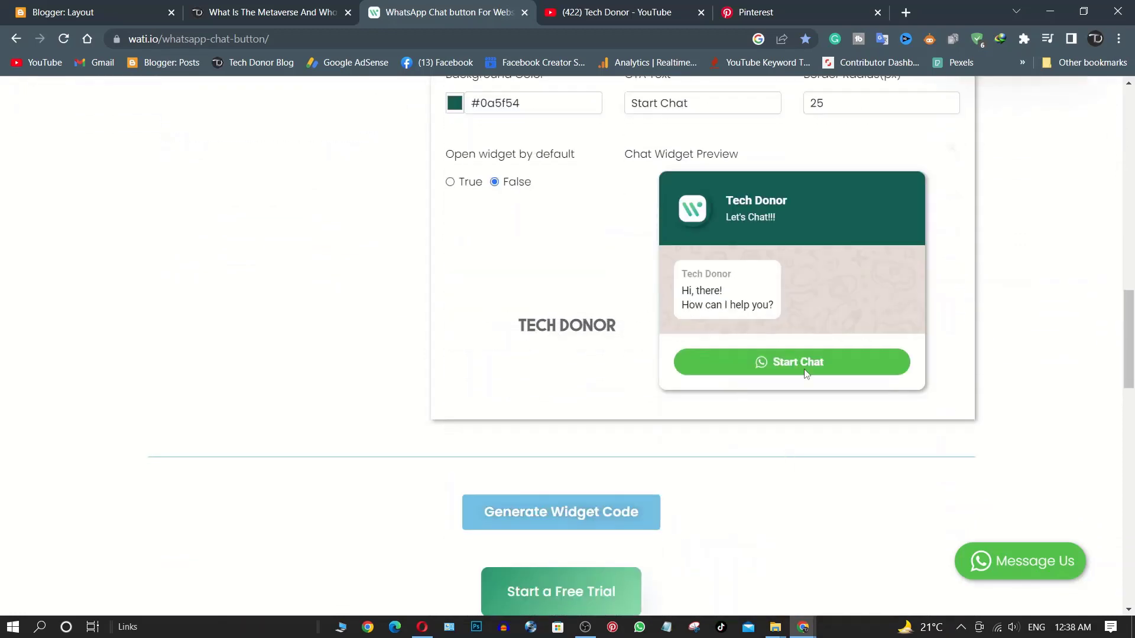
pyautogui.scroll(12, 817, 313)
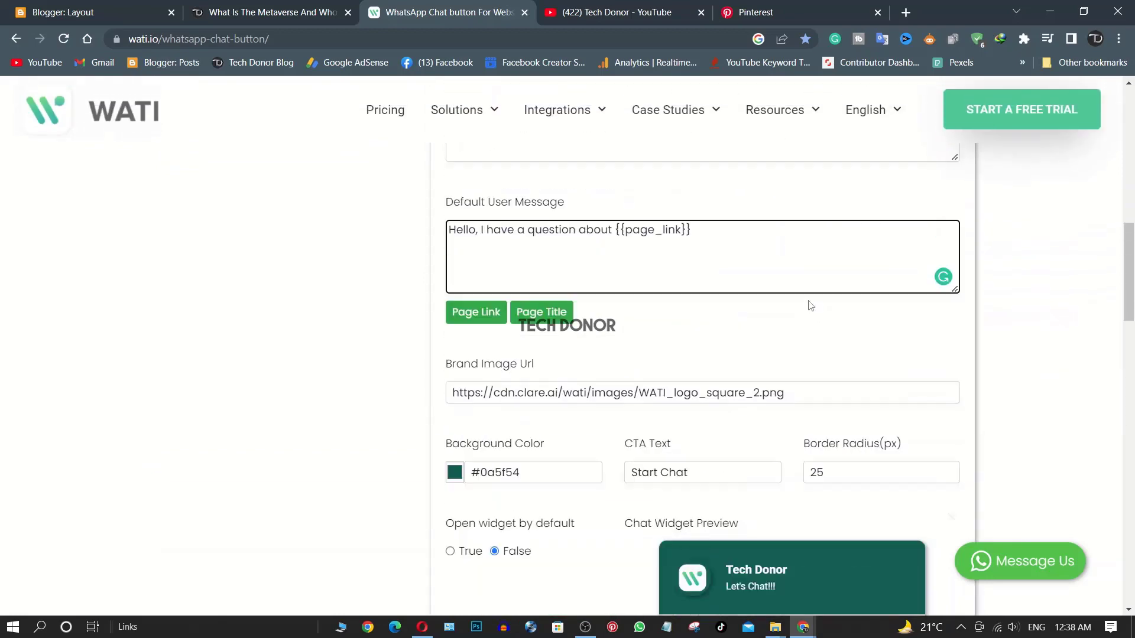
# - Fill in the chat widget's phone number with its country code
pyautogui.scroll(-3, 763, 368)
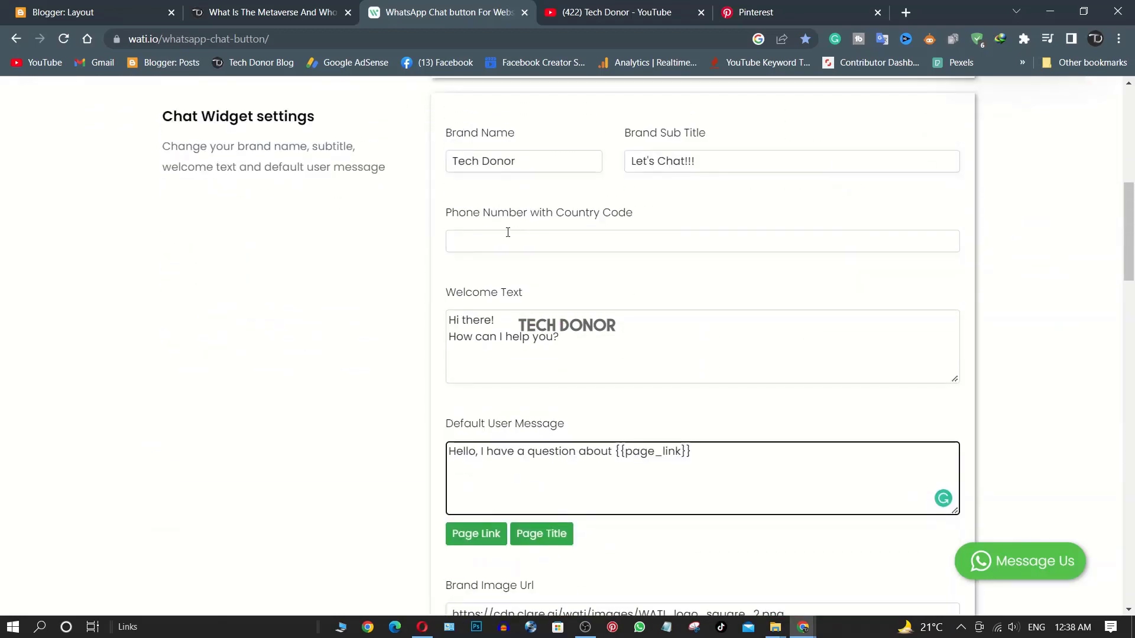
pyautogui.click(555, 245)
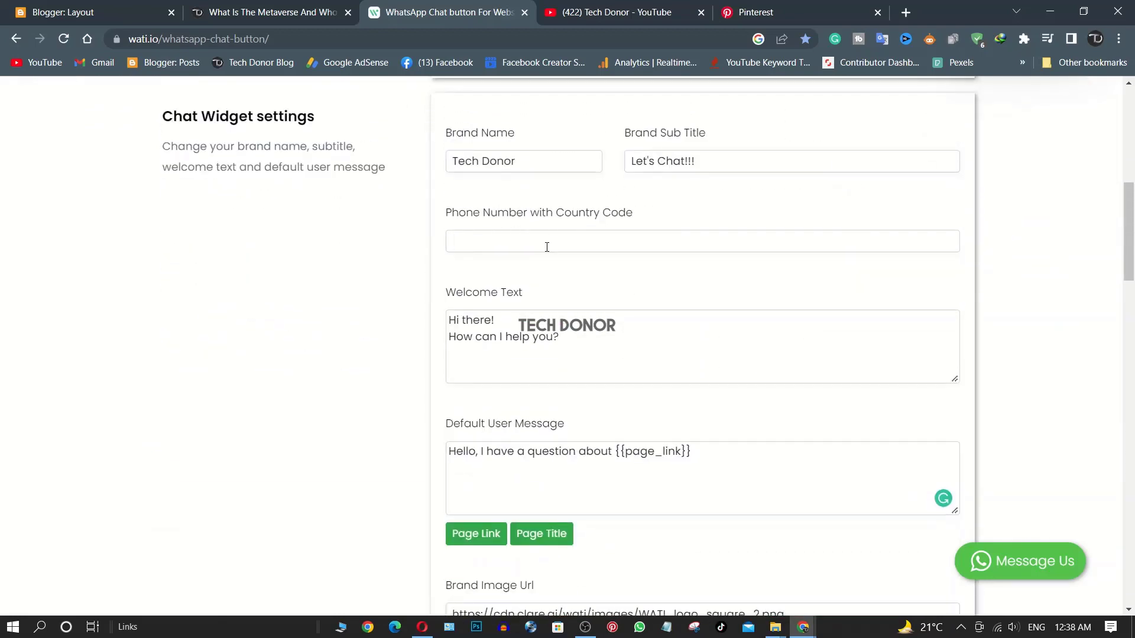
pyautogui.hotkey('ctrl', 'v')
pyautogui.scroll(-1, 554, 260)
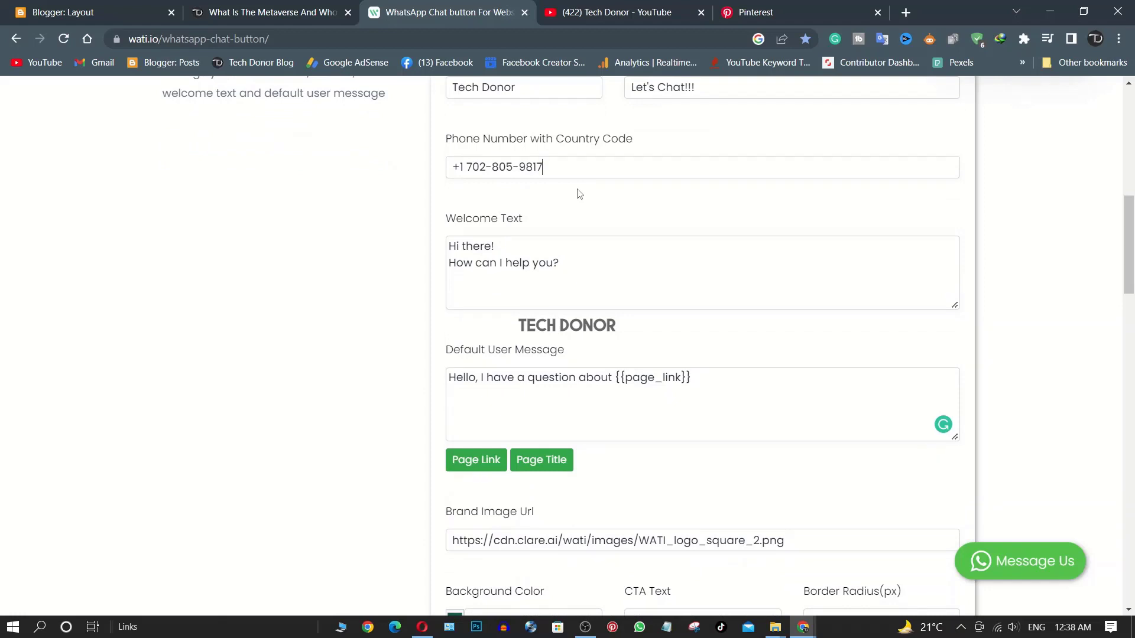
# - Examine the widget's welcome text and compare it with the greeting in the widget preview
pyautogui.scroll(-2, 579, 194)
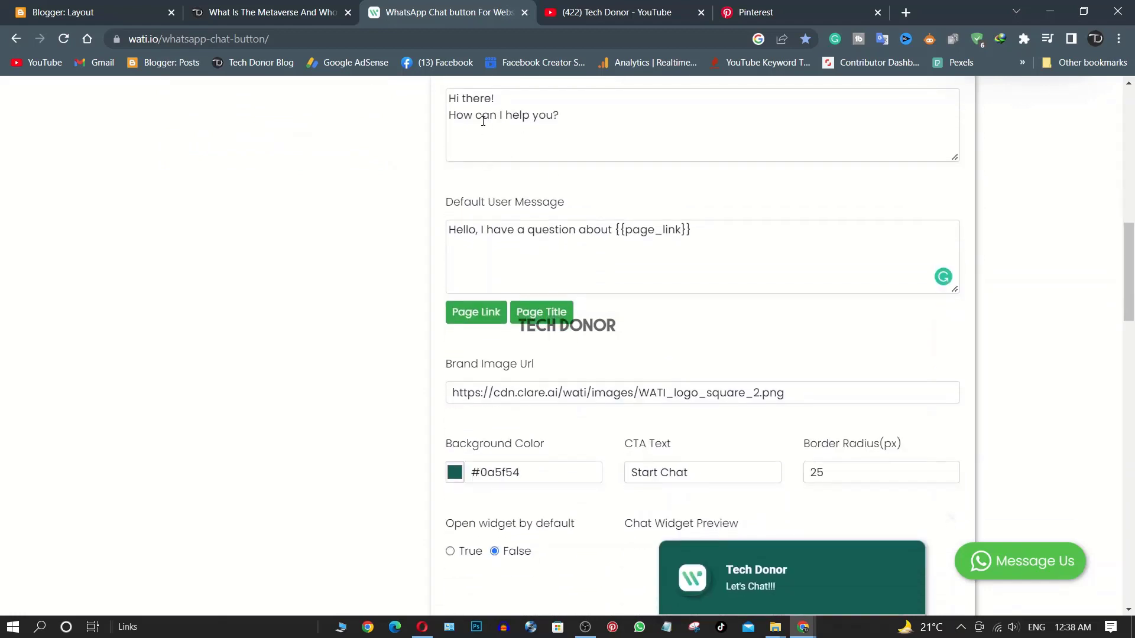
pyautogui.scroll(1, 483, 121)
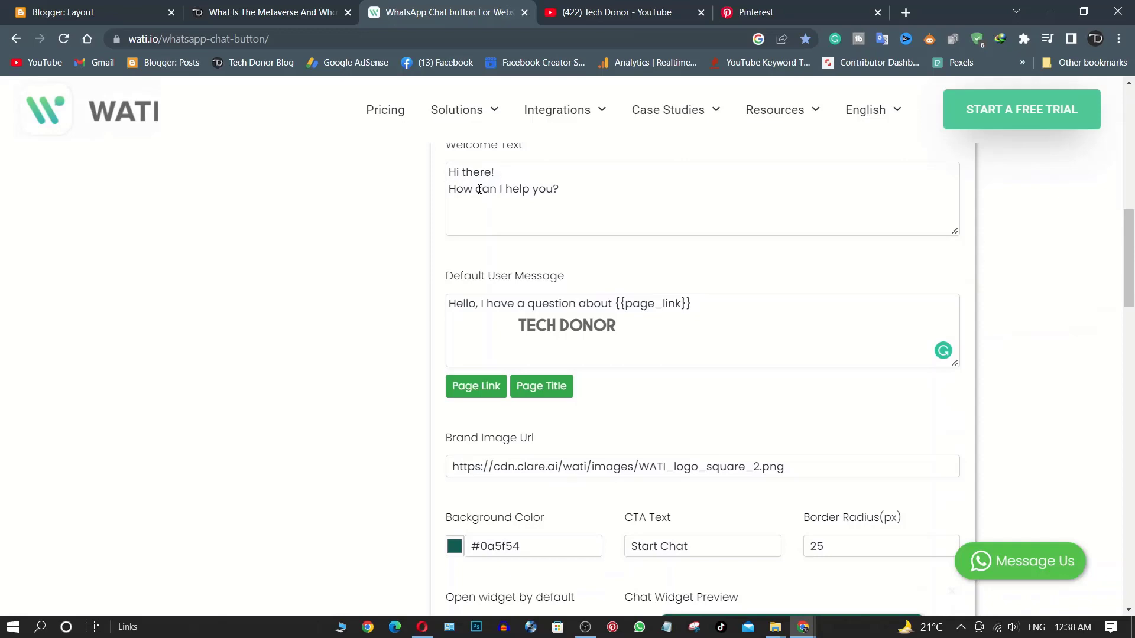
pyautogui.scroll(-4, 553, 197)
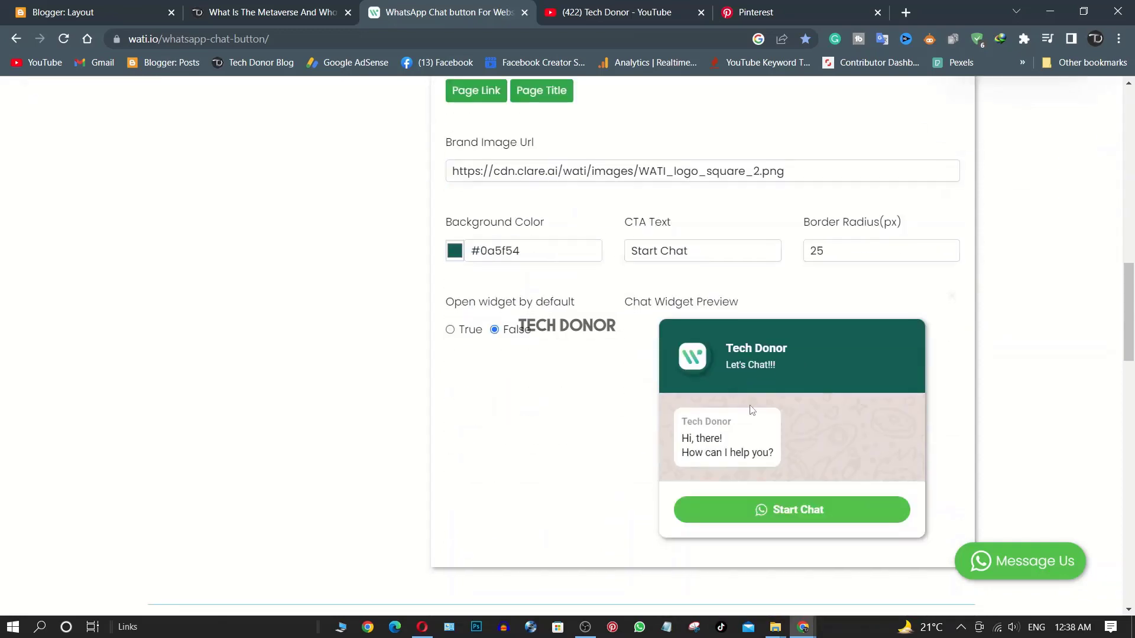
pyautogui.moveTo(682, 435); pyautogui.dragTo(760, 454)
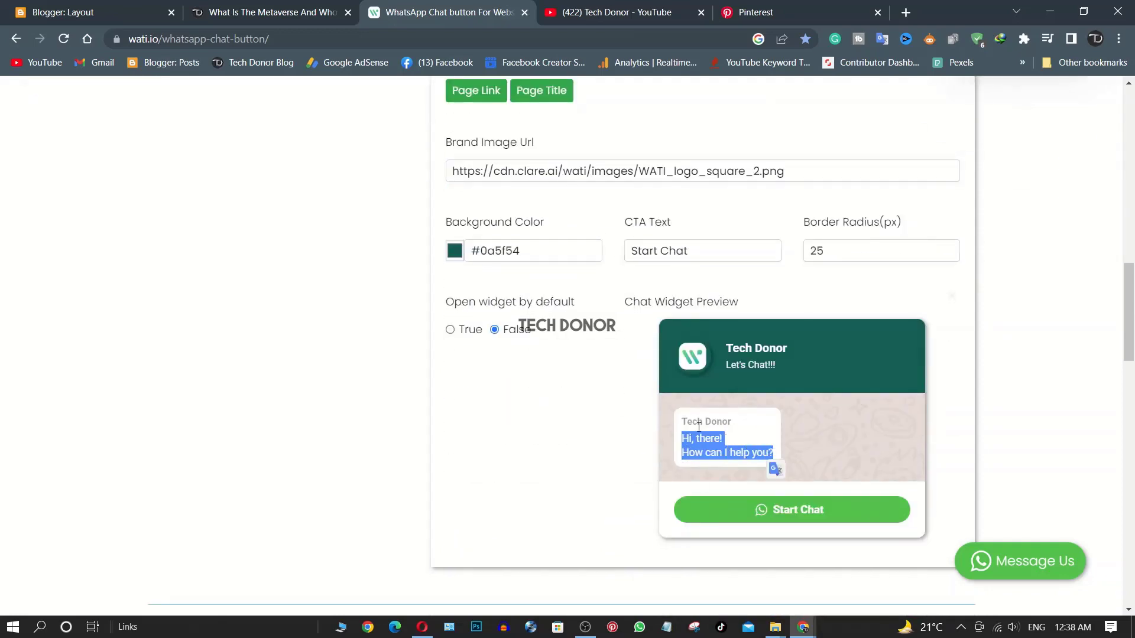
pyautogui.scroll(6, 699, 426)
pyautogui.click(538, 340)
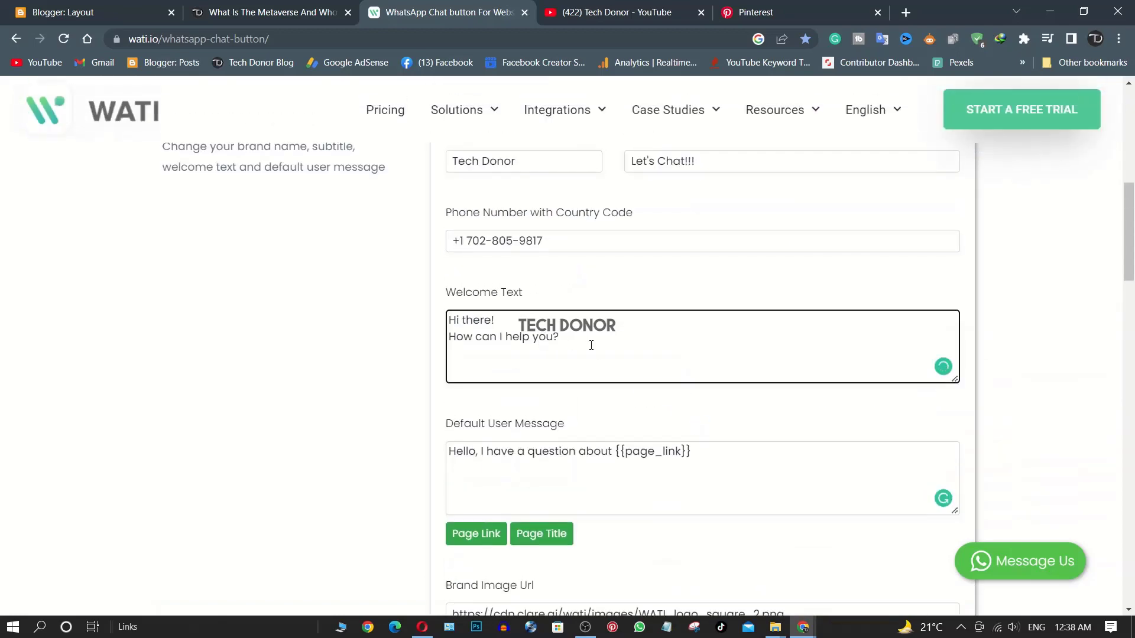
# - Clear the prefilled default user message of the chat widget
pyautogui.scroll(-2, 591, 345)
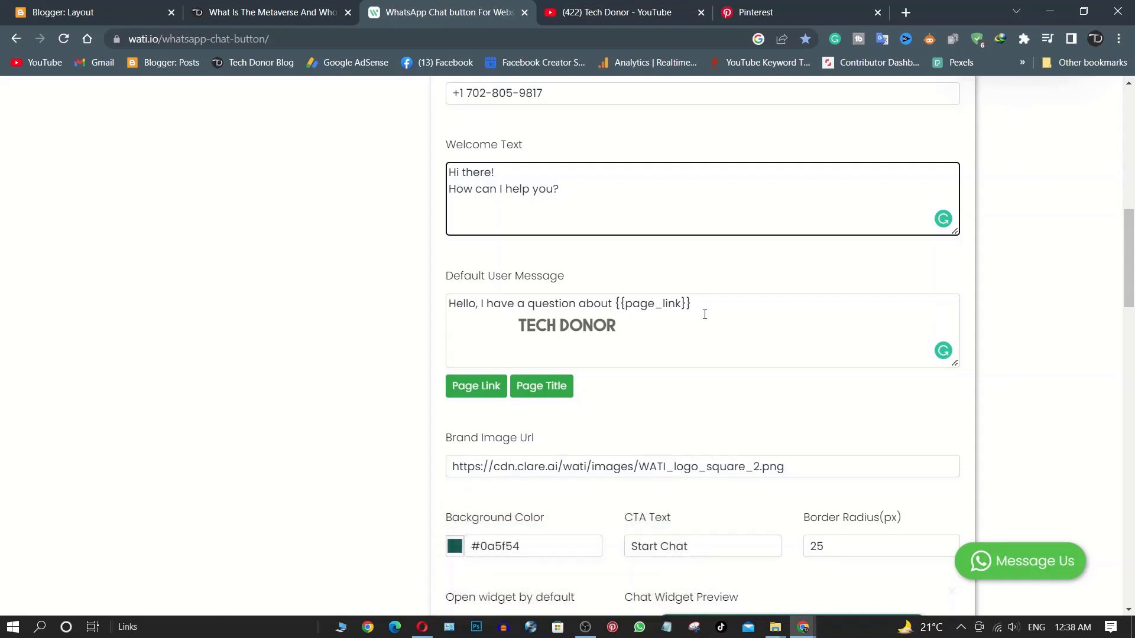
pyautogui.moveTo(702, 305); pyautogui.dragTo(490, 335)
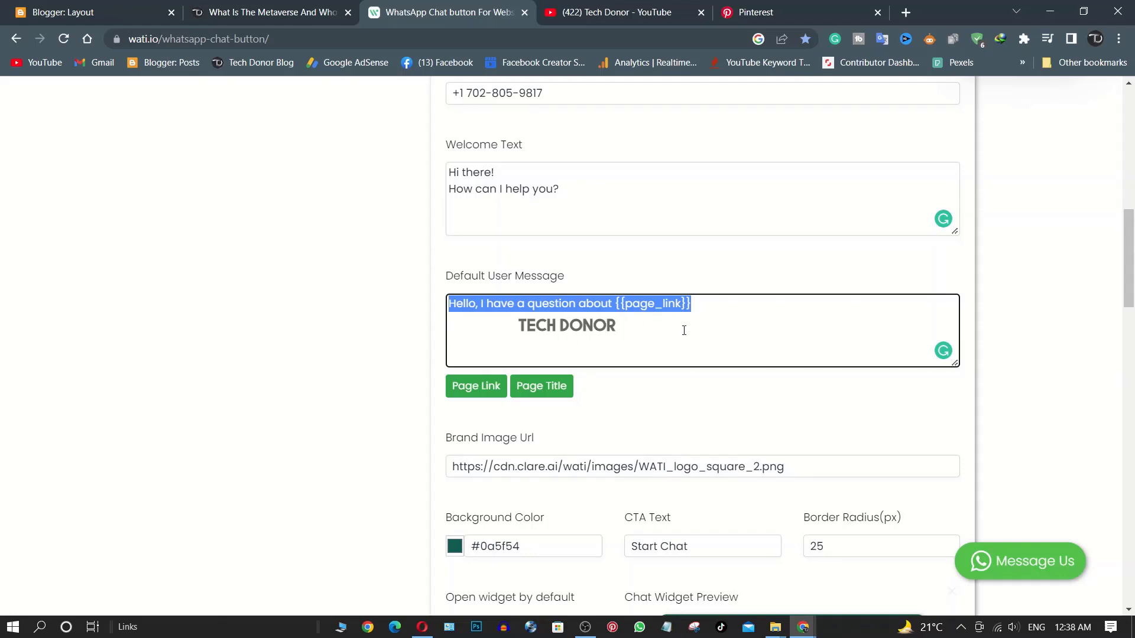
pyautogui.press('BackSpace')
pyautogui.scroll(-2, 683, 330)
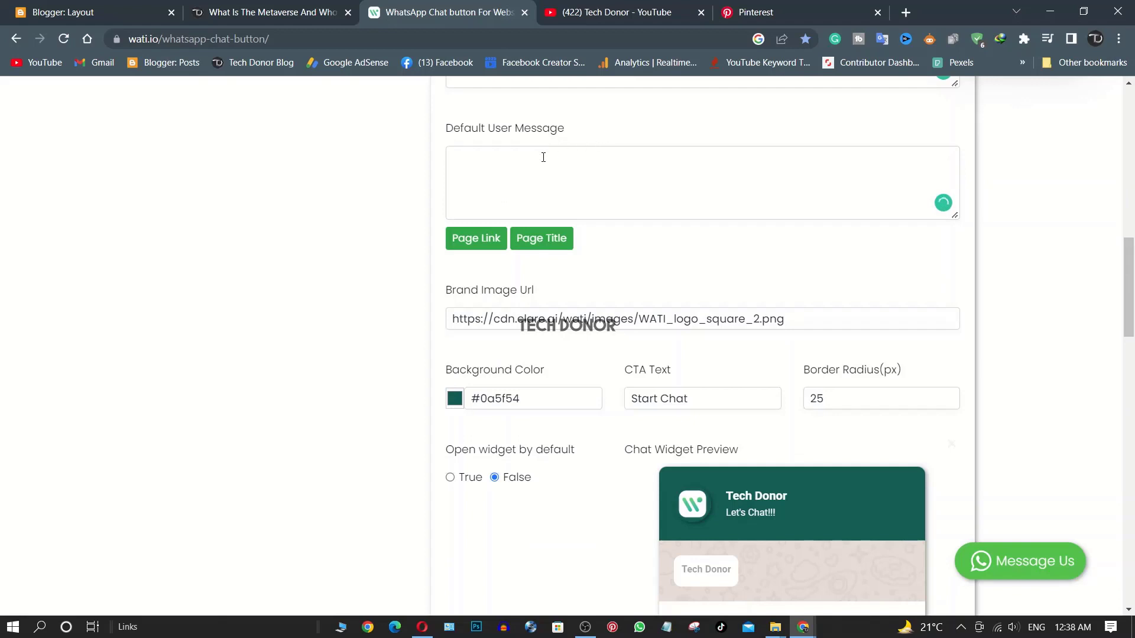
# - Examine the image address in the Brand Image Url setting and the logo in the widget preview
pyautogui.scroll(-1, 635, 213)
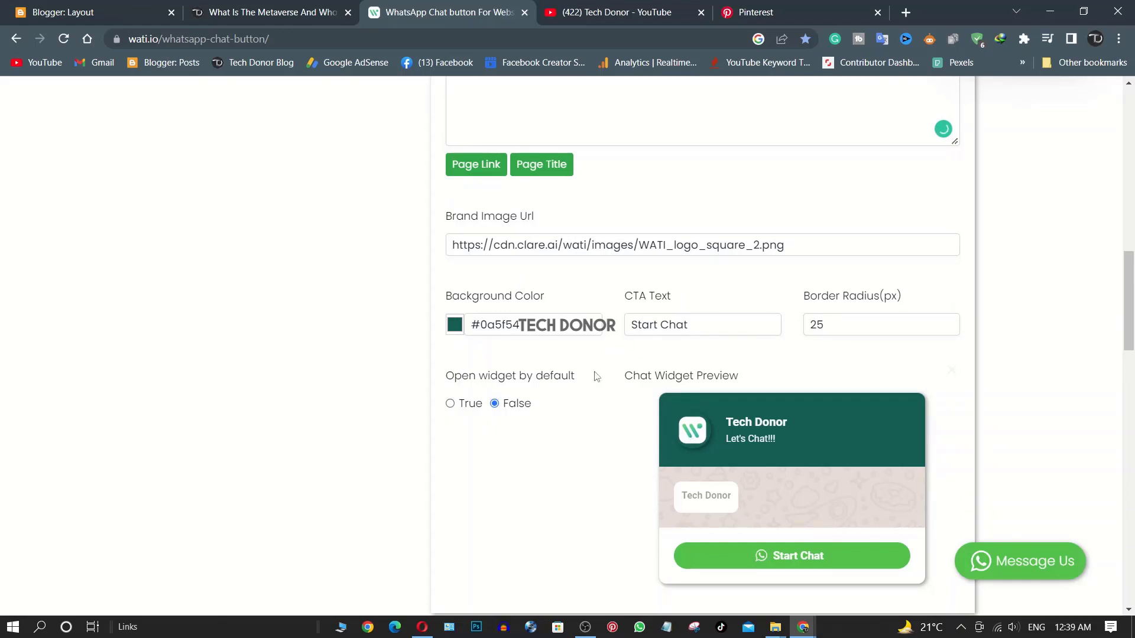
pyautogui.click(722, 243)
pyautogui.moveTo(803, 244); pyautogui.dragTo(375, 246)
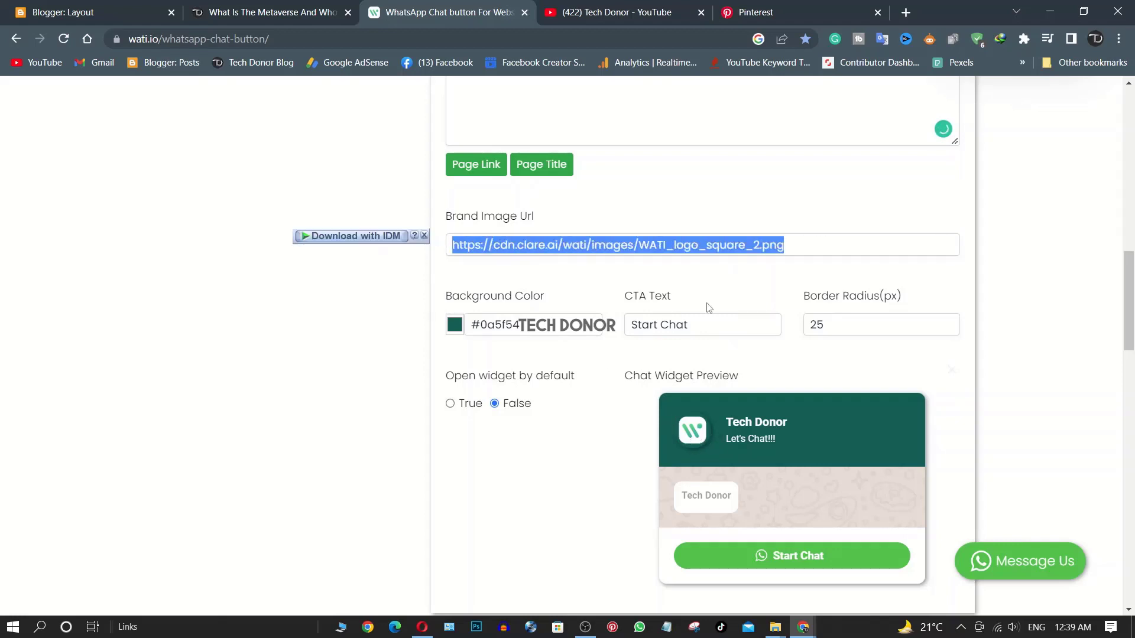
pyautogui.click(793, 243)
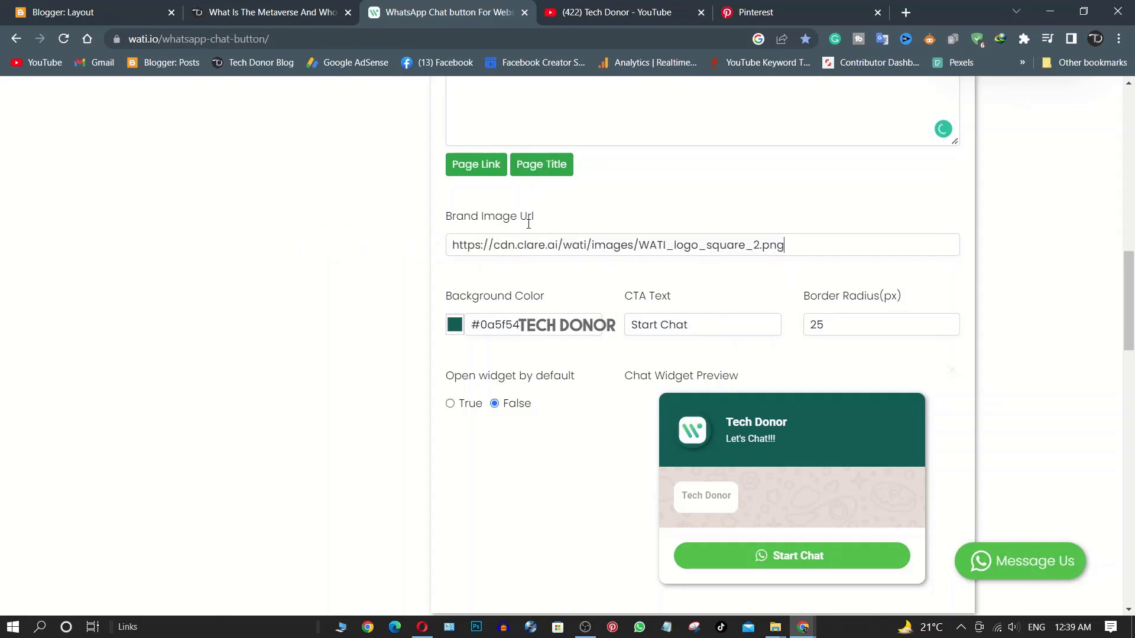
pyautogui.click(493, 243)
# - Look at the Tech Donor YouTube channel and copy the image address of the brand's Pinterest profile picture
pyautogui.click(619, 11)
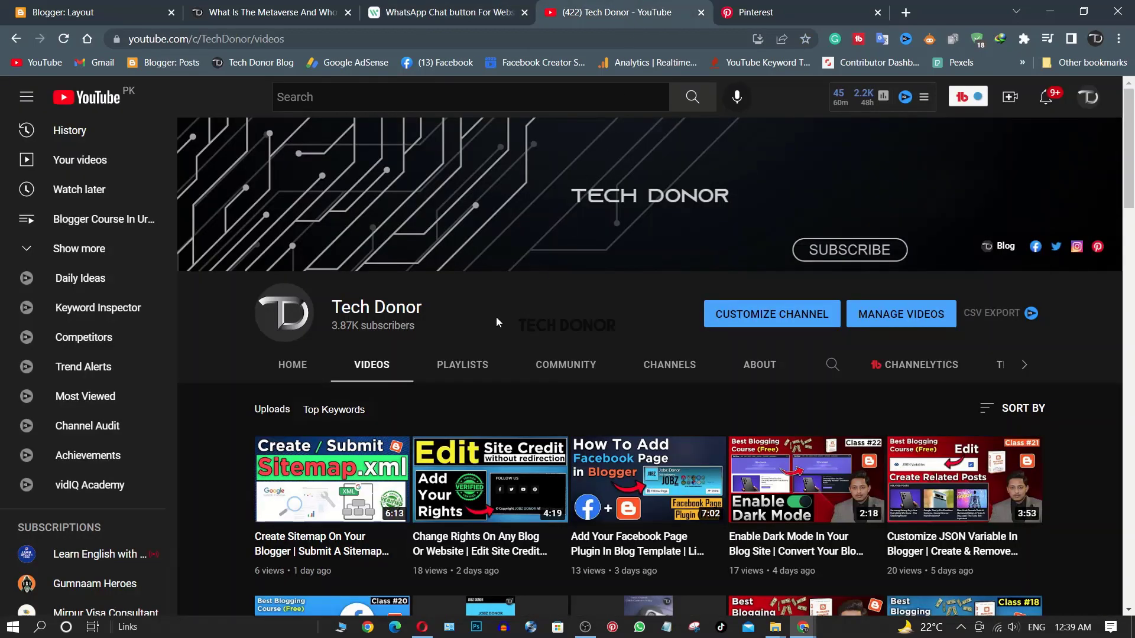
pyautogui.click(805, 7)
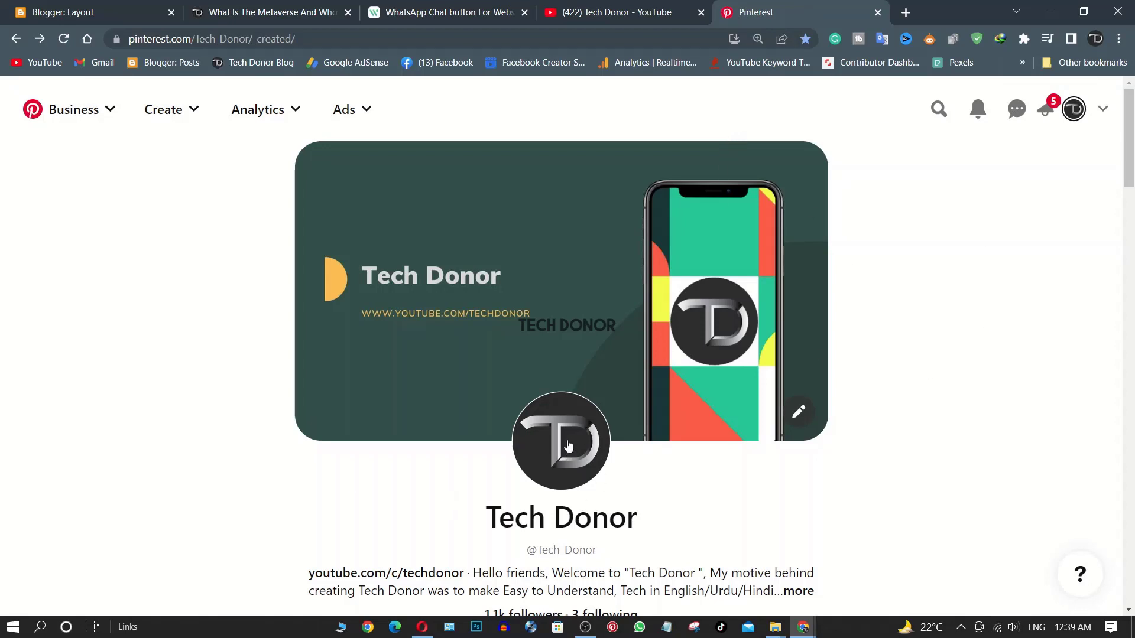
pyautogui.rightClick(541, 441)
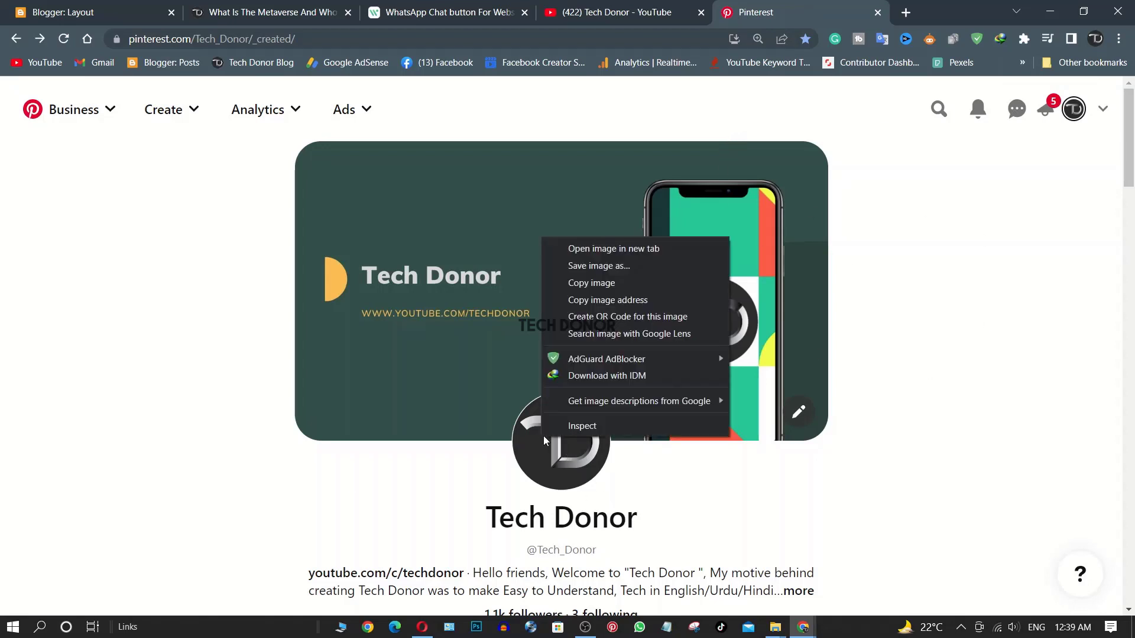
pyautogui.click(646, 303)
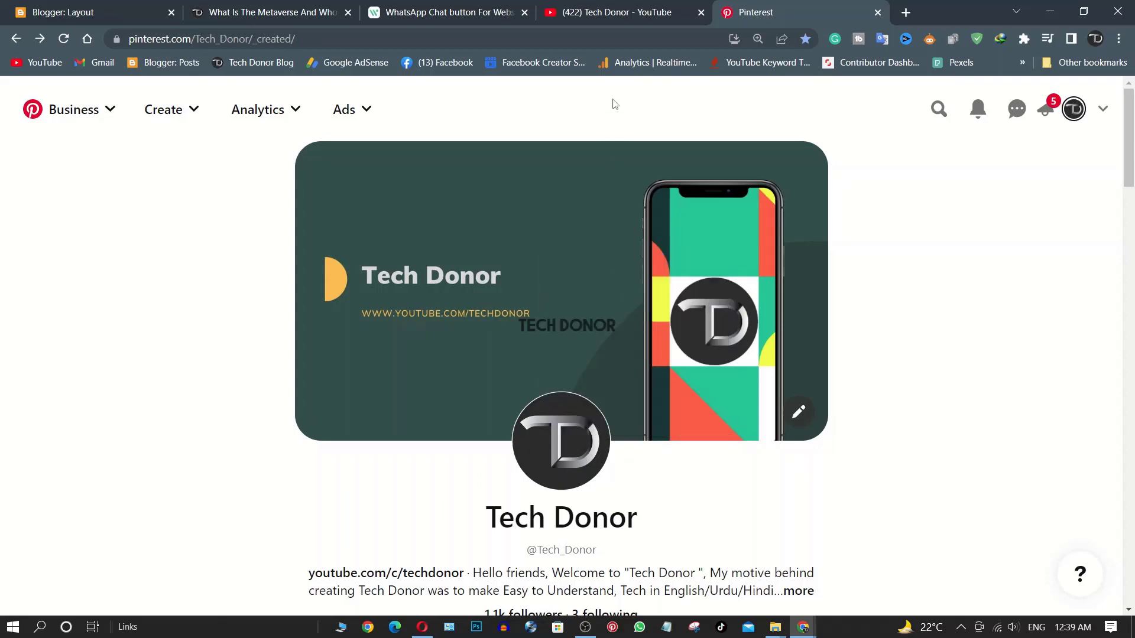
# - Copy the image address of the Tech Donor channel's profile picture on YouTube
pyautogui.click(634, 13)
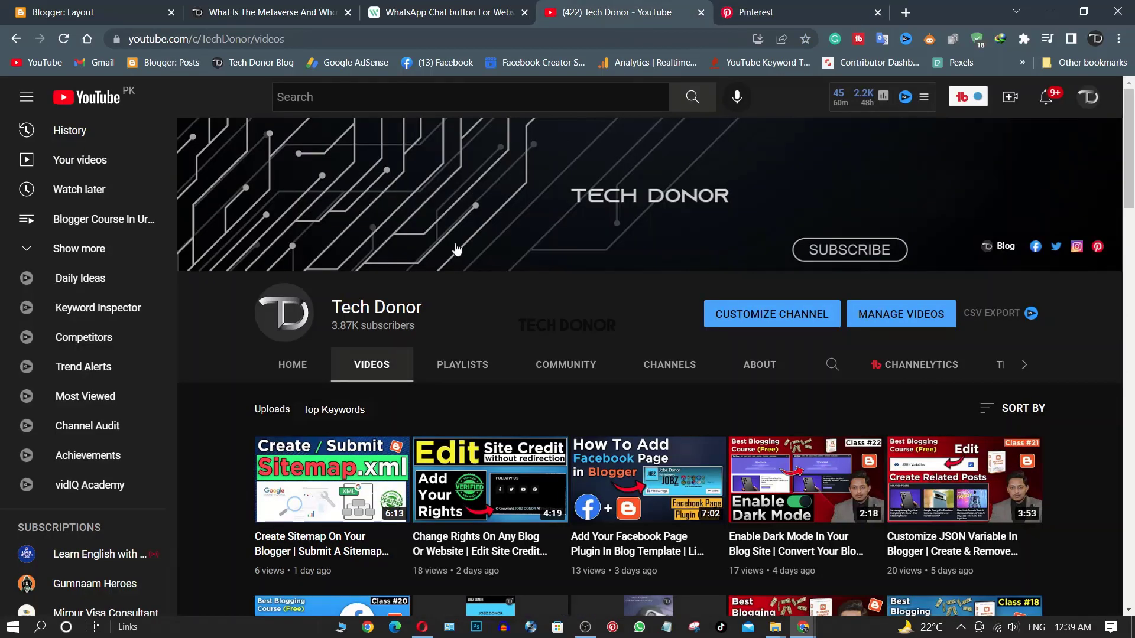
pyautogui.rightClick(304, 301)
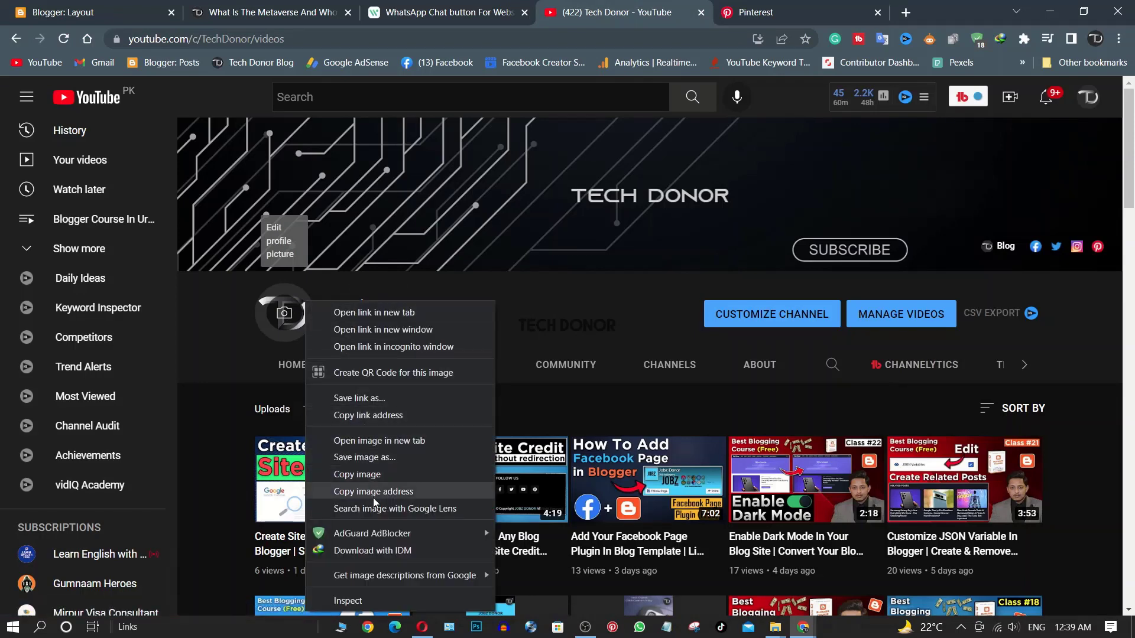
pyautogui.click(421, 494)
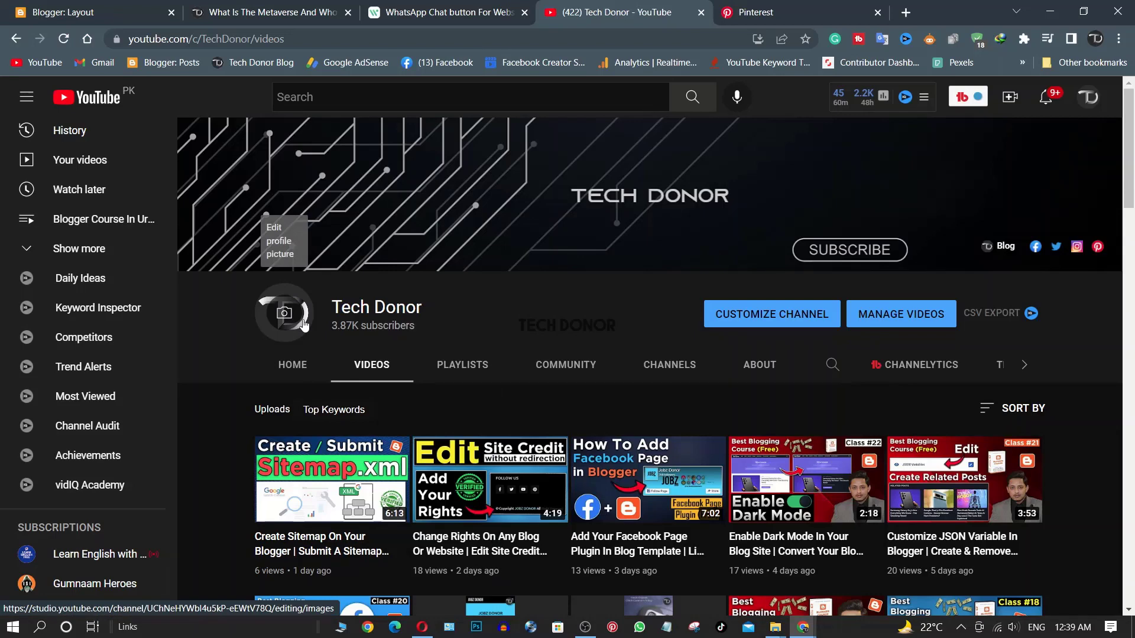
# - Return to WATI and replace the brand image URL with the copied YouTube profile picture address
pyautogui.click(449, 12)
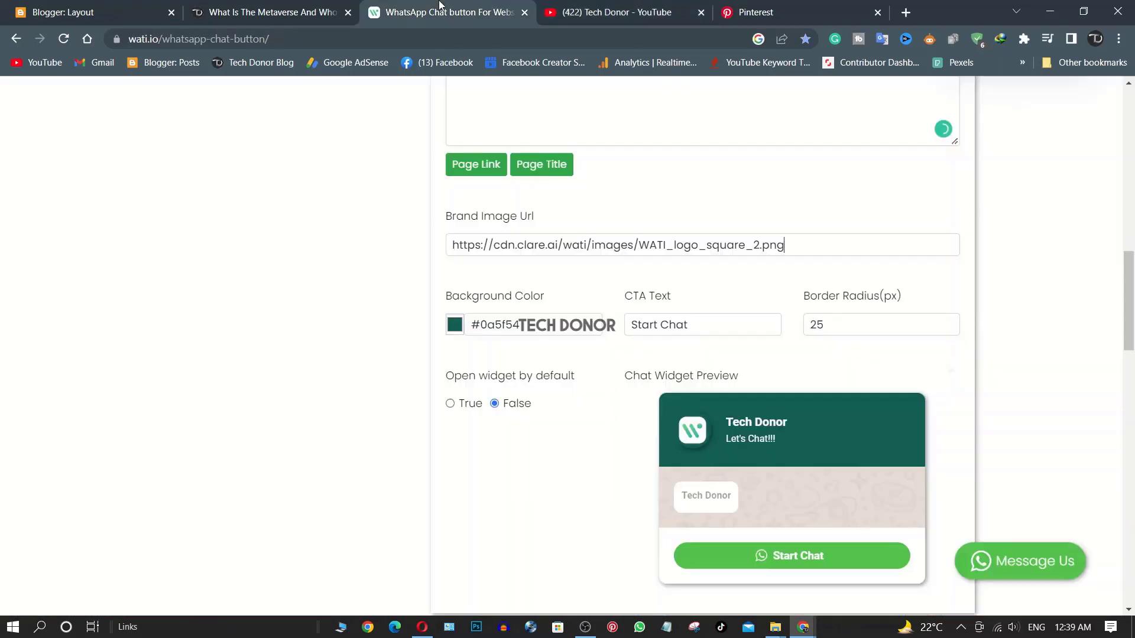
pyautogui.doubleClick(807, 239)
pyautogui.click(792, 246)
pyautogui.hotkey('ctrl', 'a')
pyautogui.hotkey('ctrl', 'v')
pyautogui.click(806, 262)
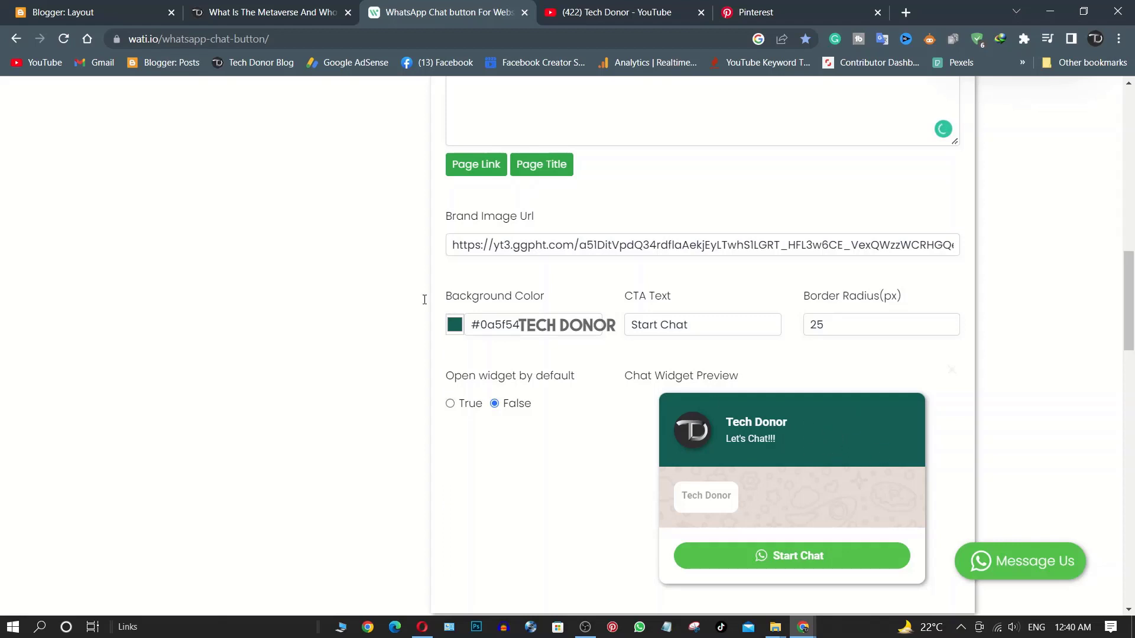
# - Look over the widget's background color, CTA text and border radius, comparing the CTA with WATI's sample chat popup
pyautogui.click(455, 325)
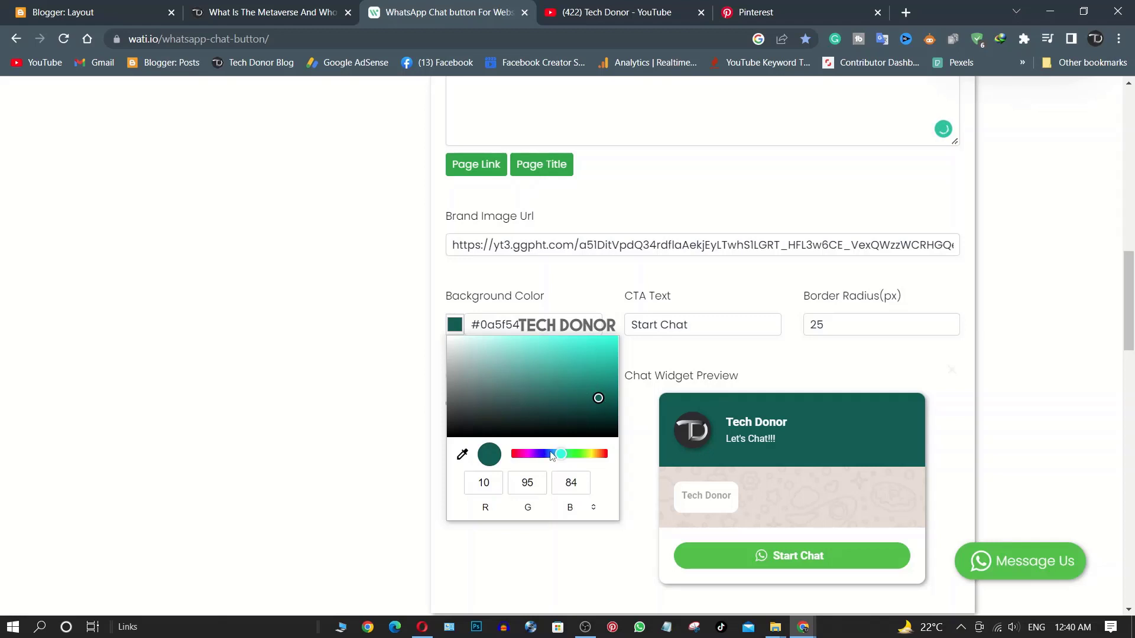
pyautogui.click(632, 412)
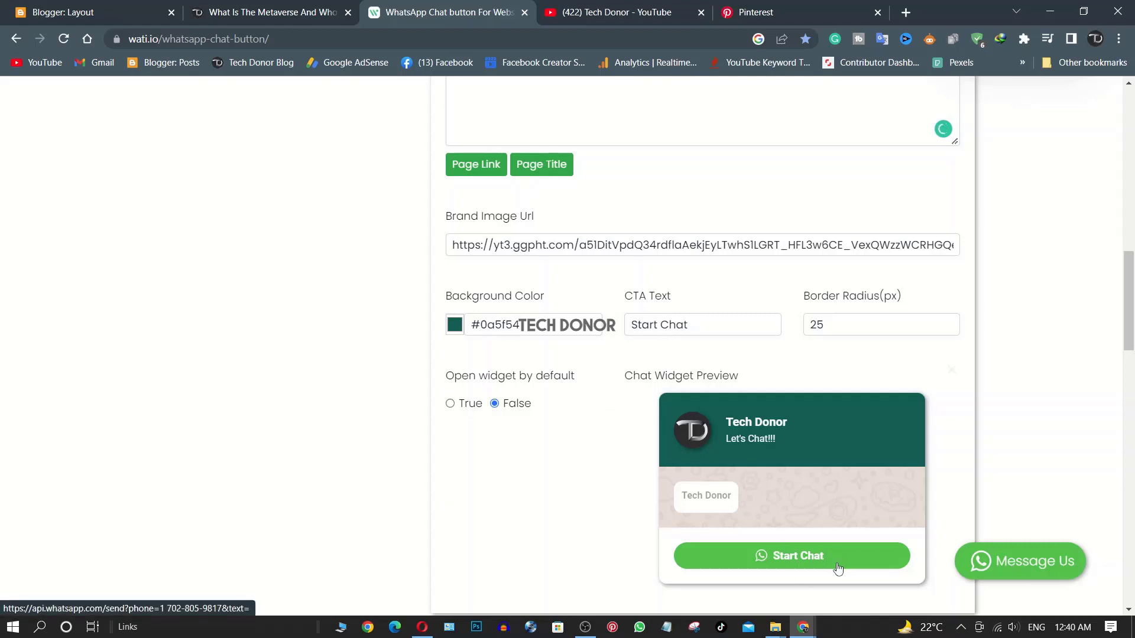
pyautogui.click(1016, 571)
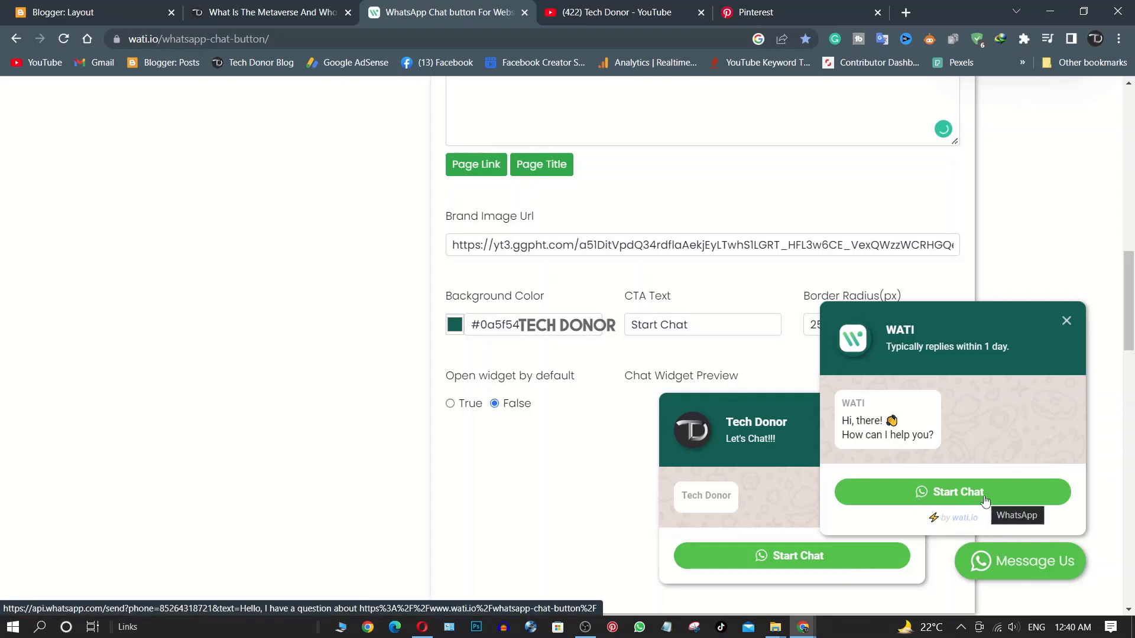
pyautogui.doubleClick(695, 327)
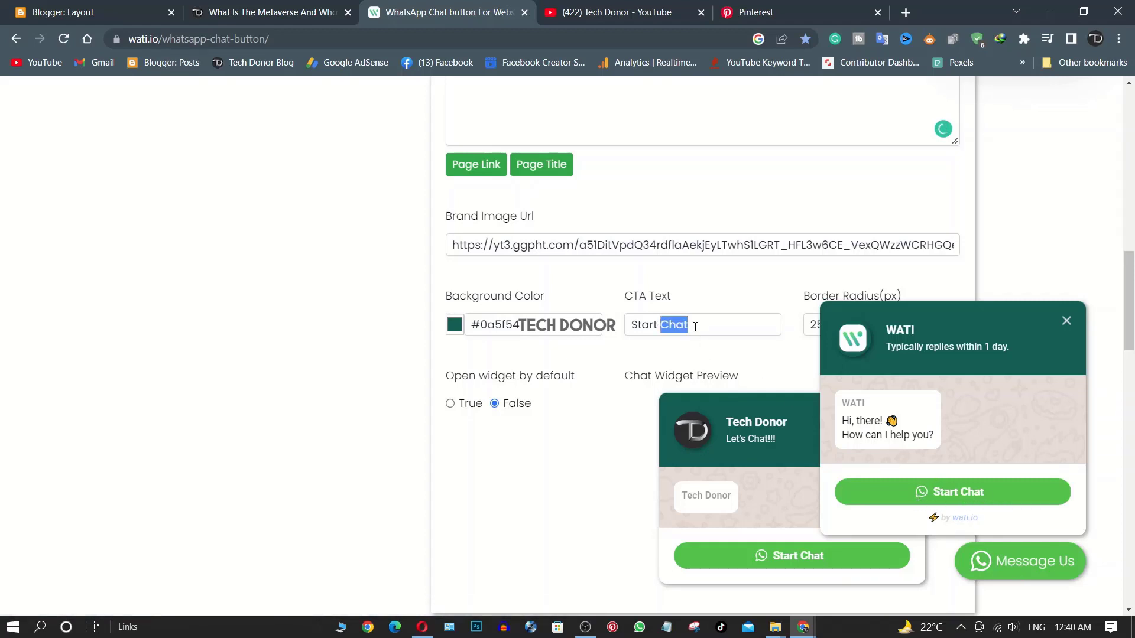
pyautogui.click(1066, 322)
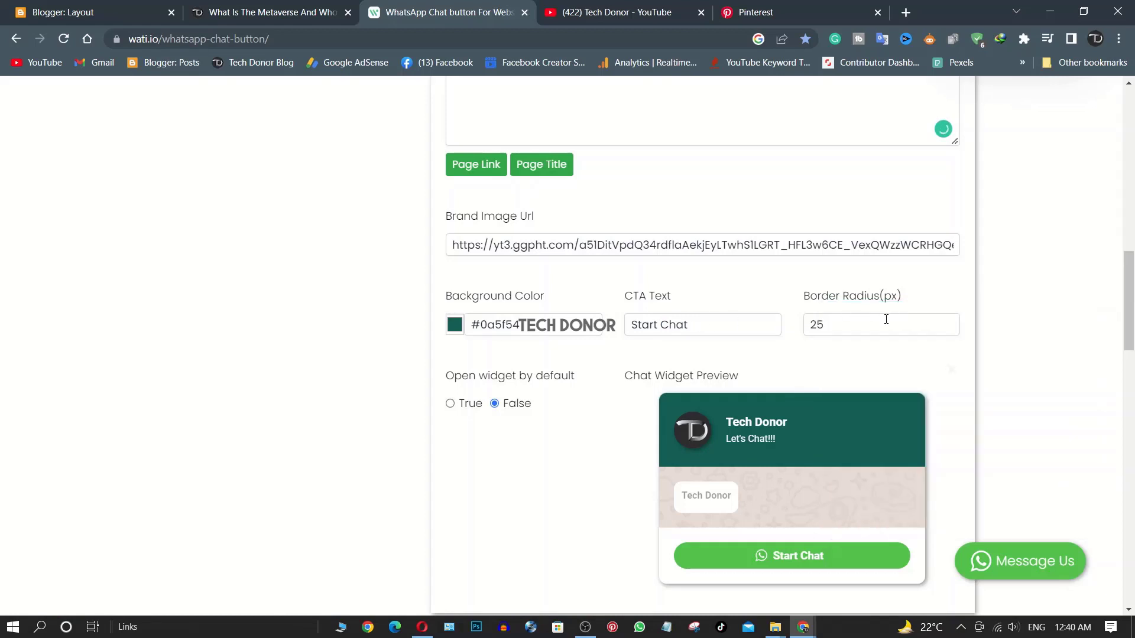
pyautogui.click(847, 317)
# - Review the chat button and widget settings and generate the widget code
pyautogui.scroll(-3, 848, 385)
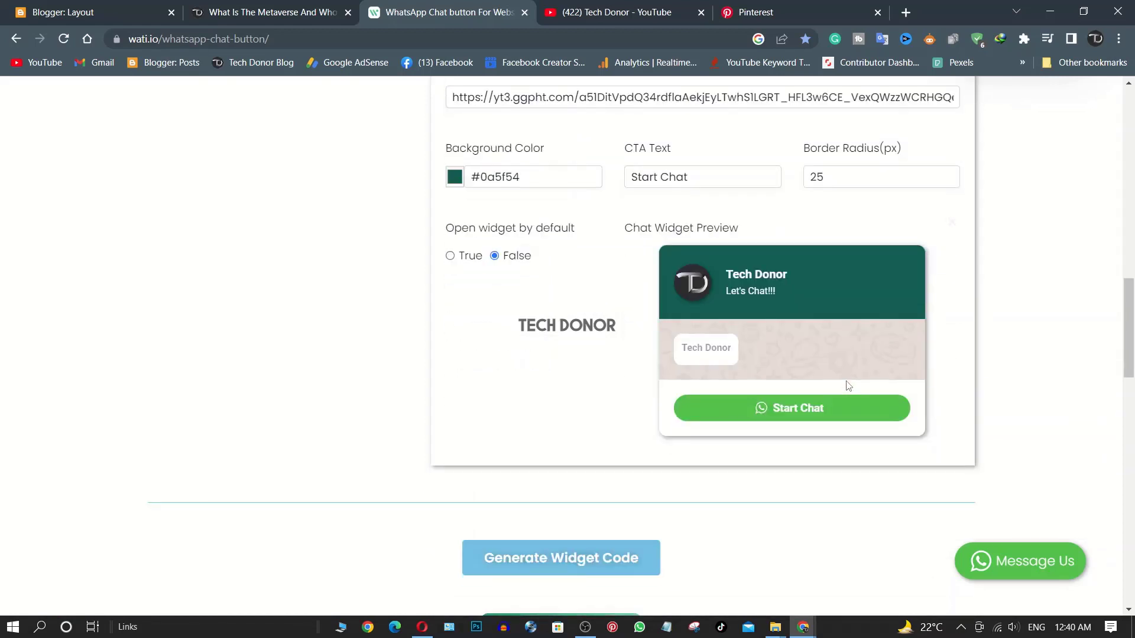
pyautogui.scroll(15, 821, 250)
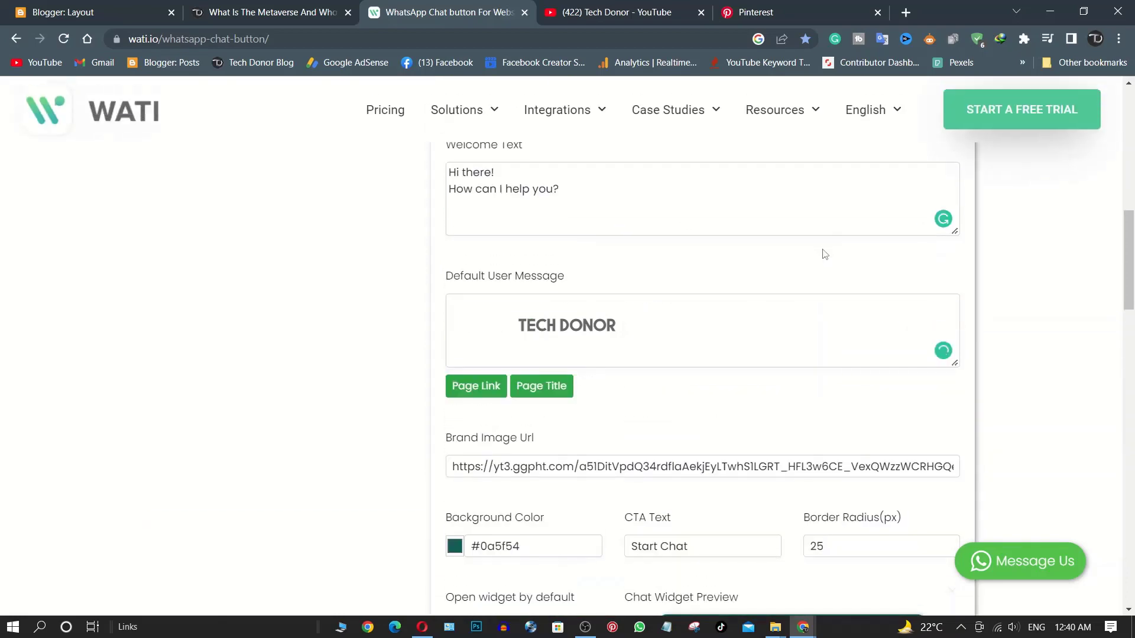
pyautogui.scroll(-15, 931, 289)
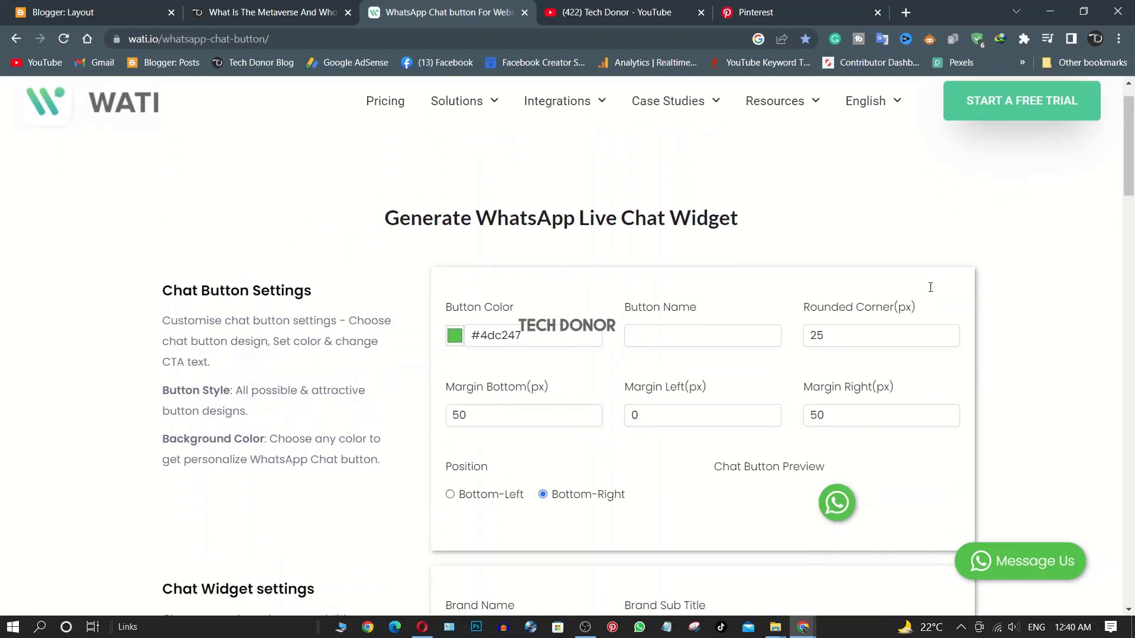
pyautogui.scroll(-4, 931, 289)
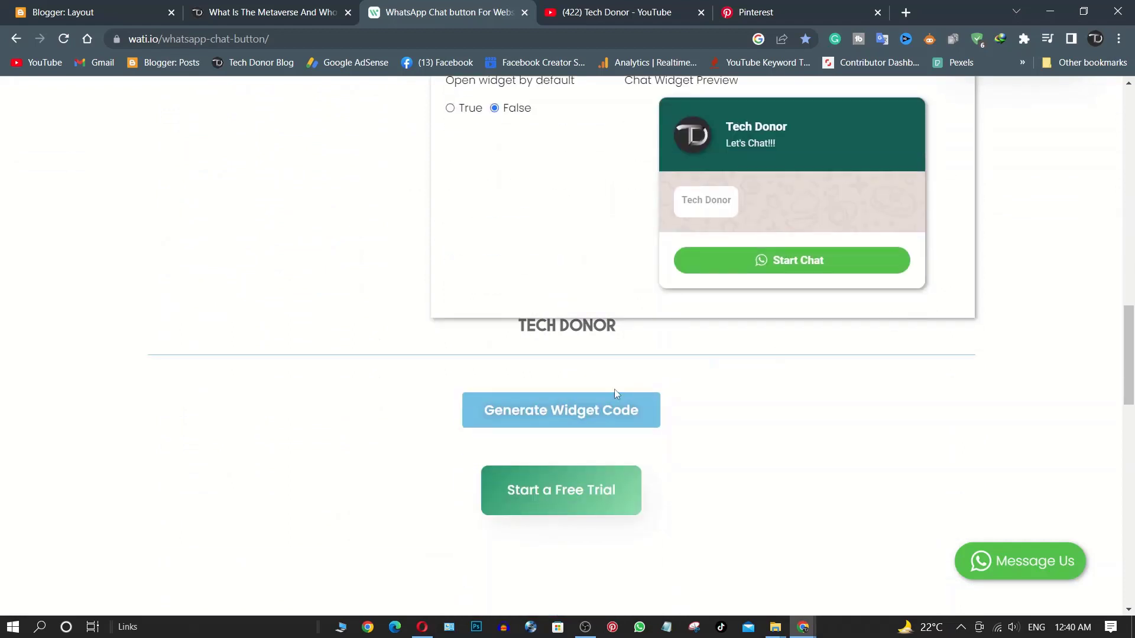
pyautogui.click(629, 417)
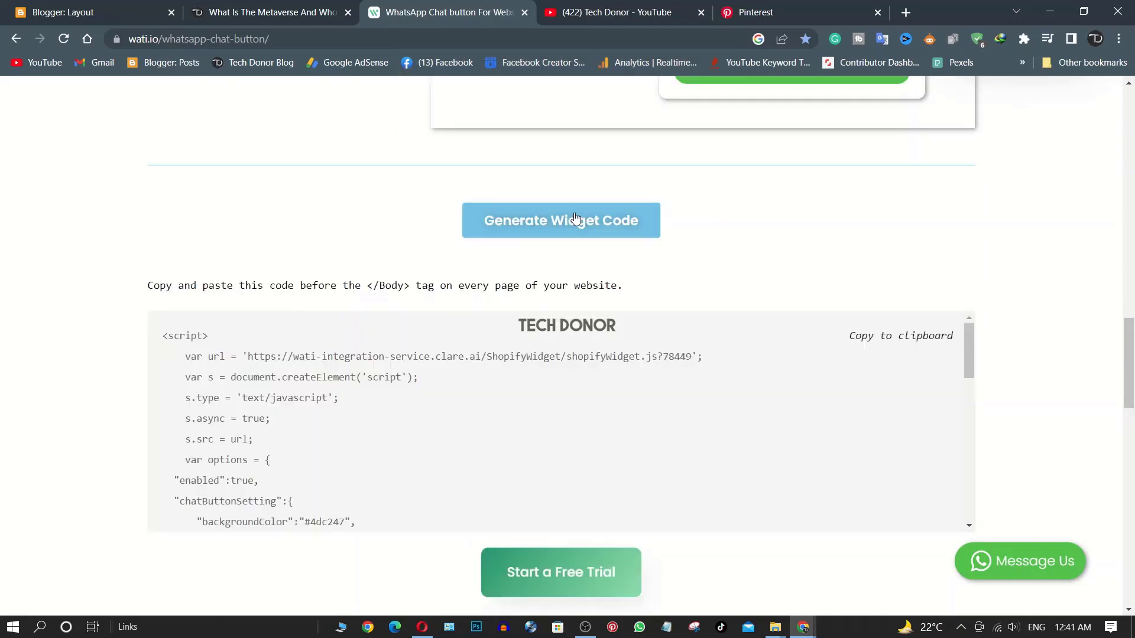